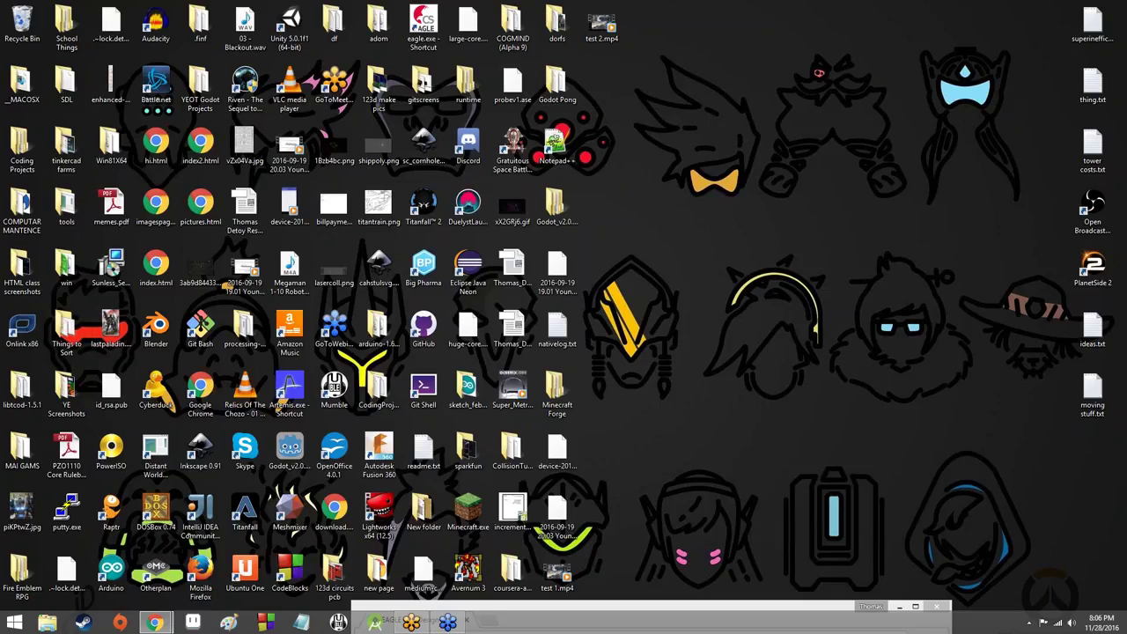
Step: Maximize the Chrome window showing the EAGLE PCB Design home page to full screen
click(556, 208)
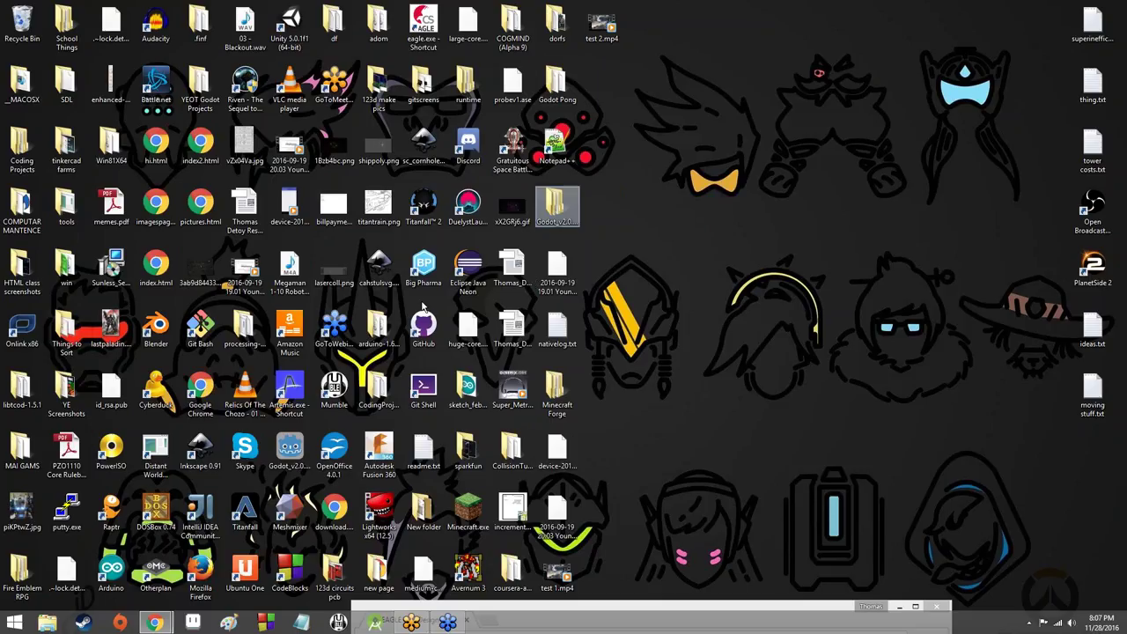
click(510, 358)
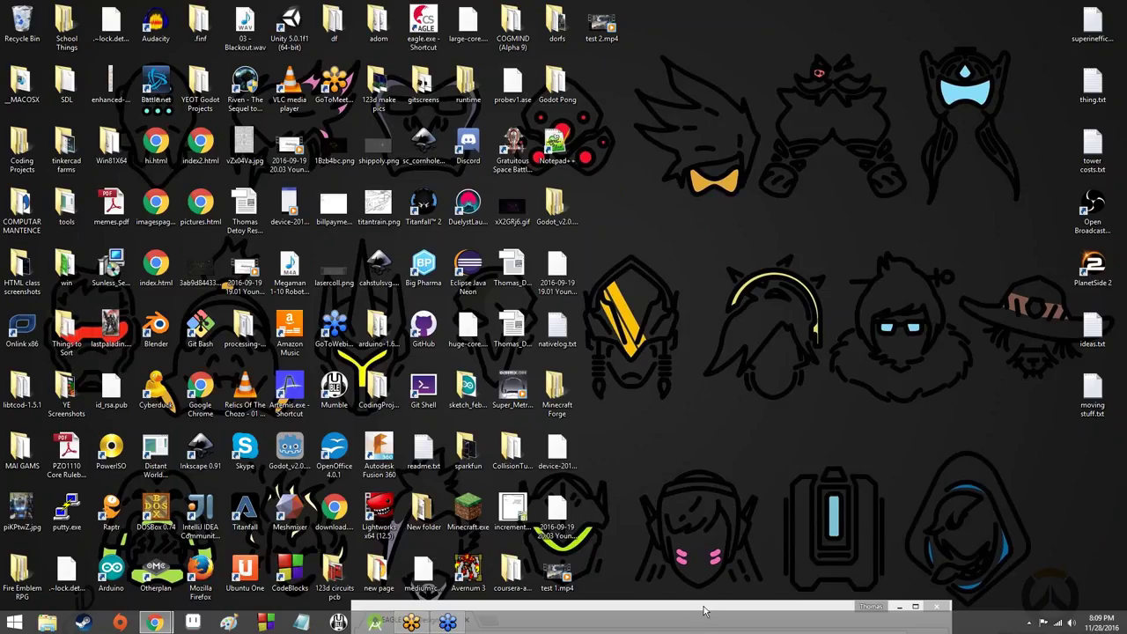
drag(704, 610, 663, 2)
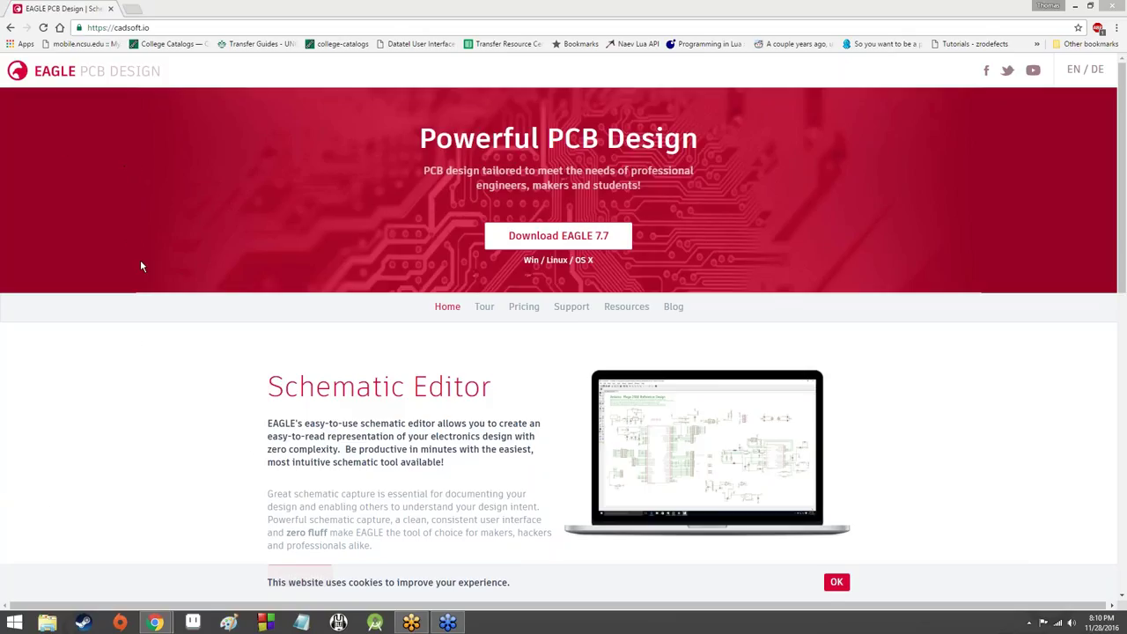
Step: Copy the cadsoft.io site address, then open the Download EAGLE 7.7 form
right_click(145, 32)
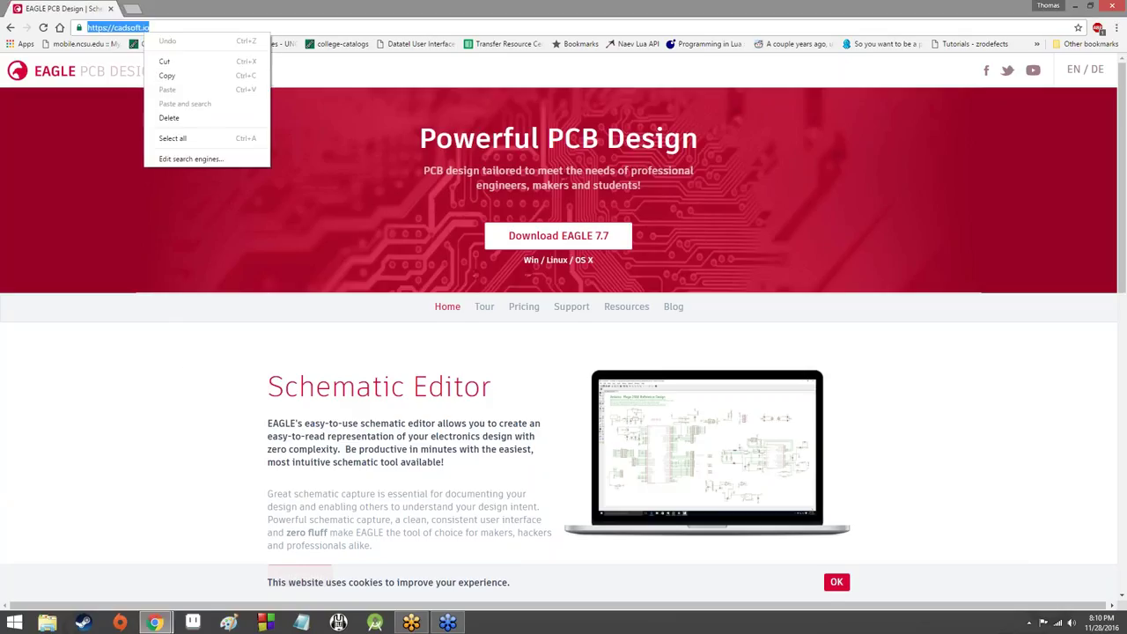
click(192, 76)
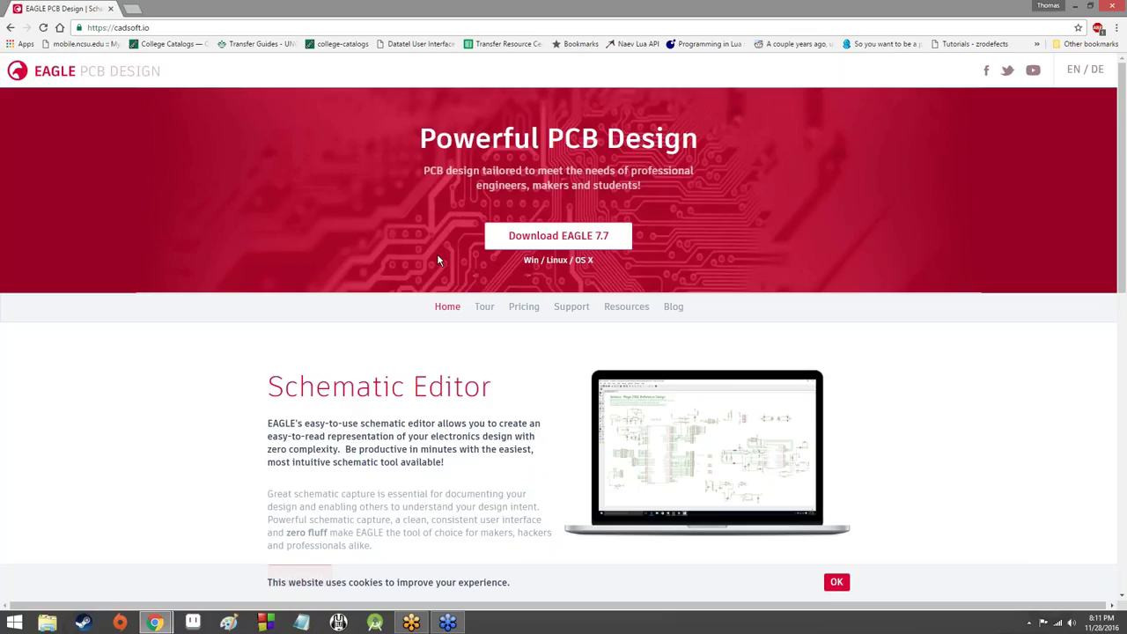
scroll(603, 258, down, 1)
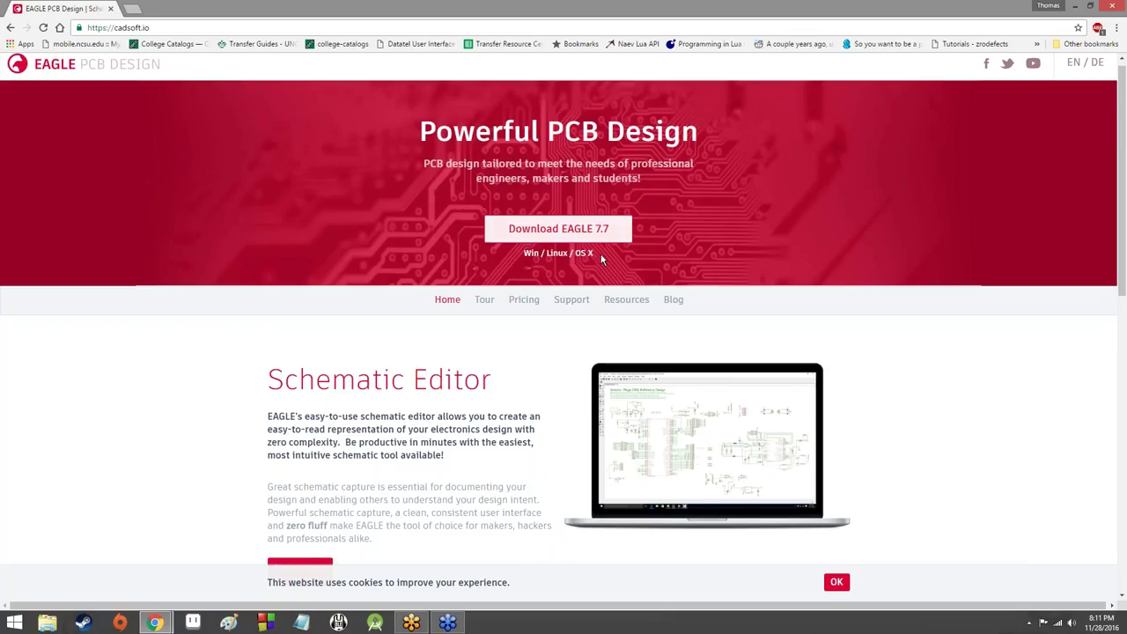
scroll(602, 258, down, 10)
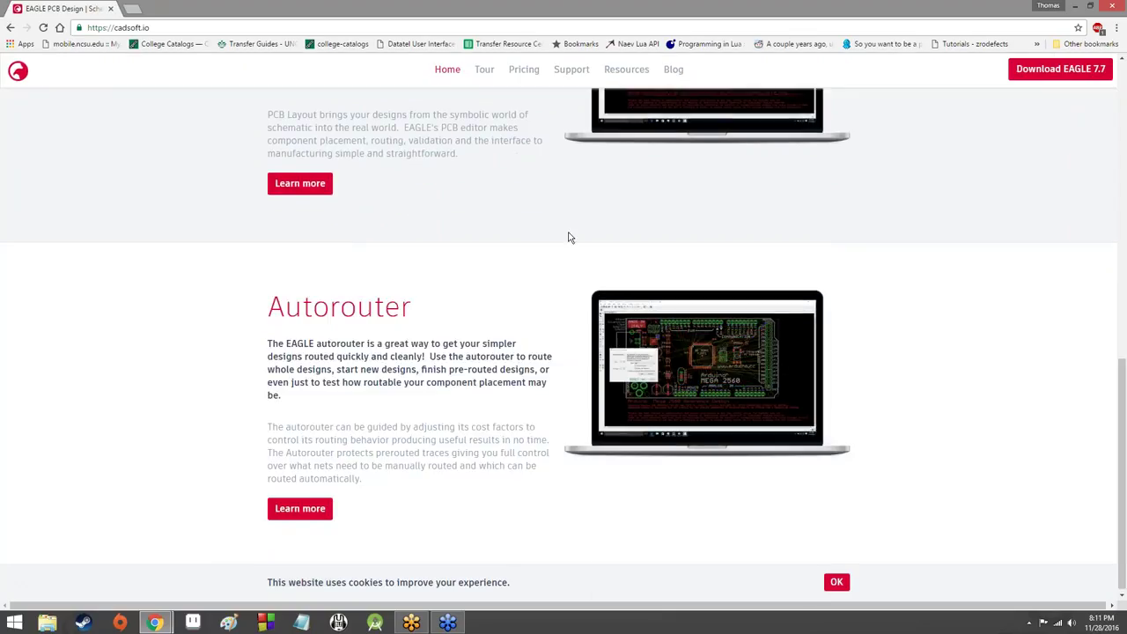
scroll(517, 259, up, 1)
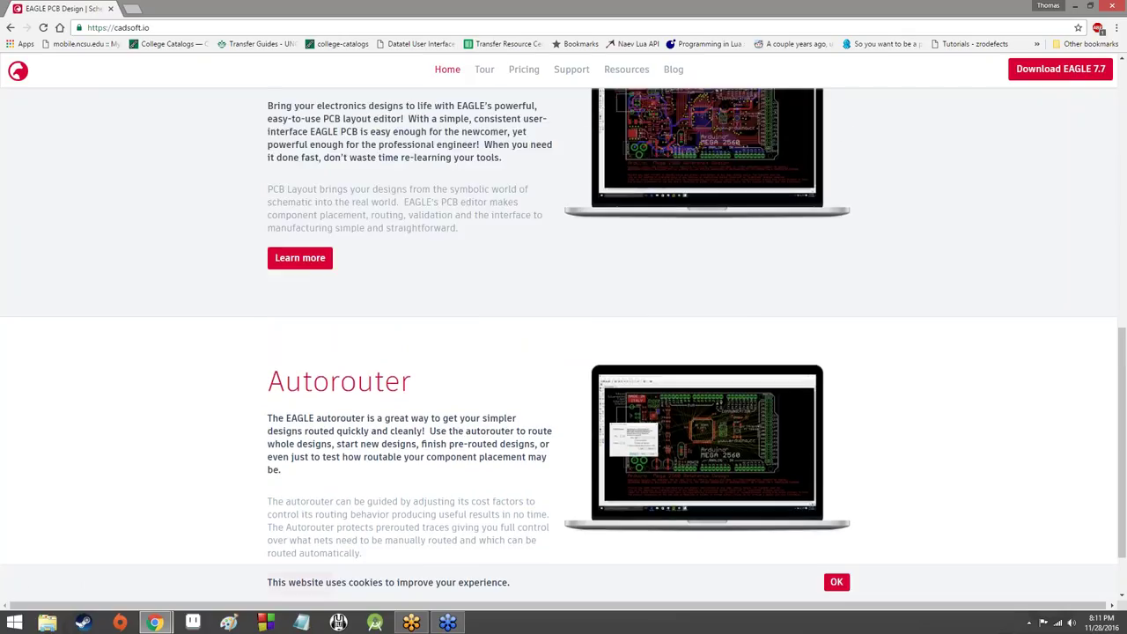
scroll(491, 244, up, 10)
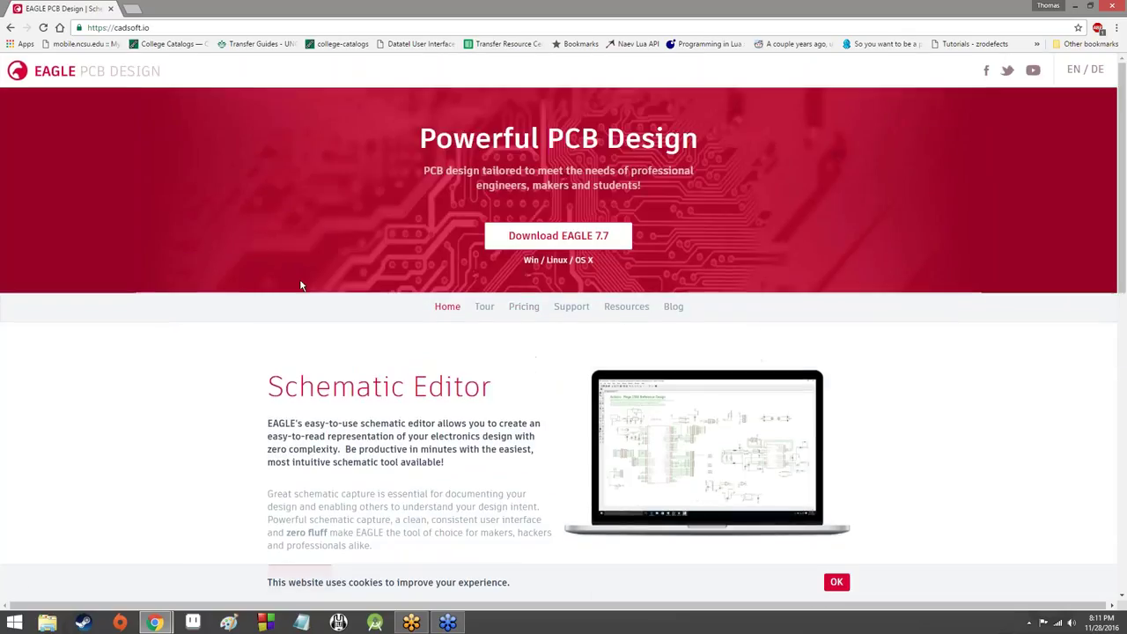
click(524, 236)
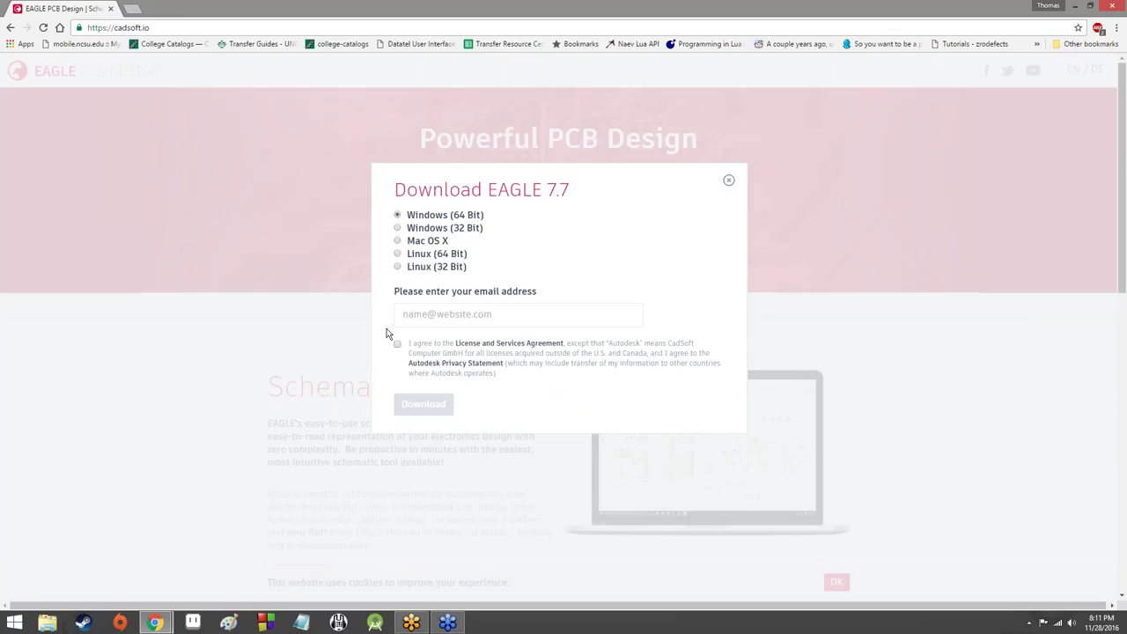
Step: Enter your email address in the download form and accept the License and Services Agreement
click(438, 313)
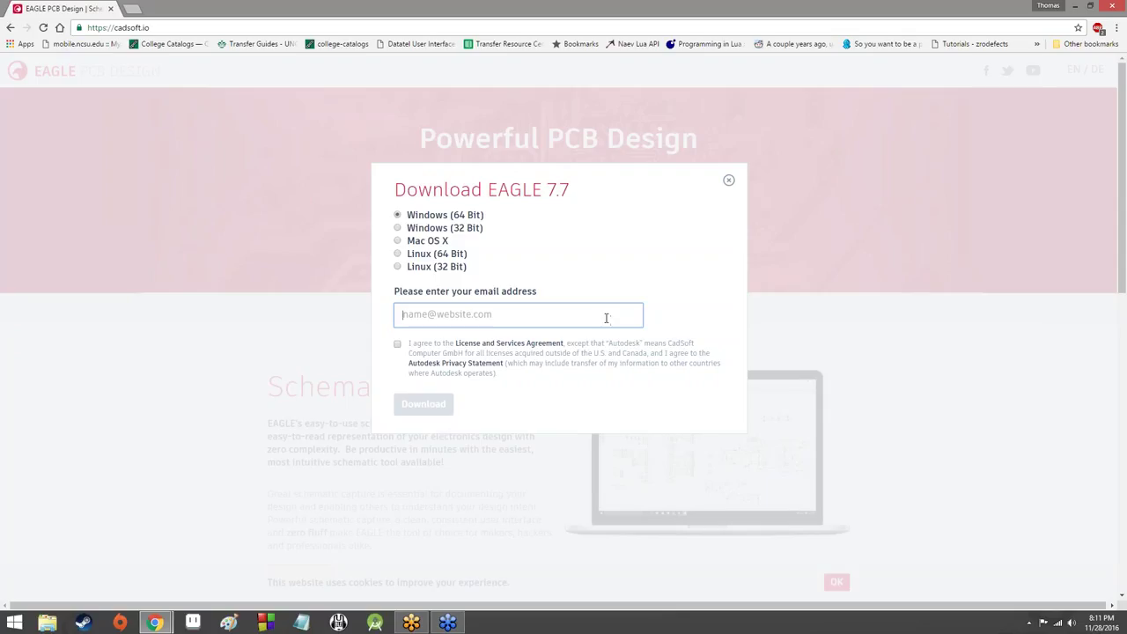
click(397, 344)
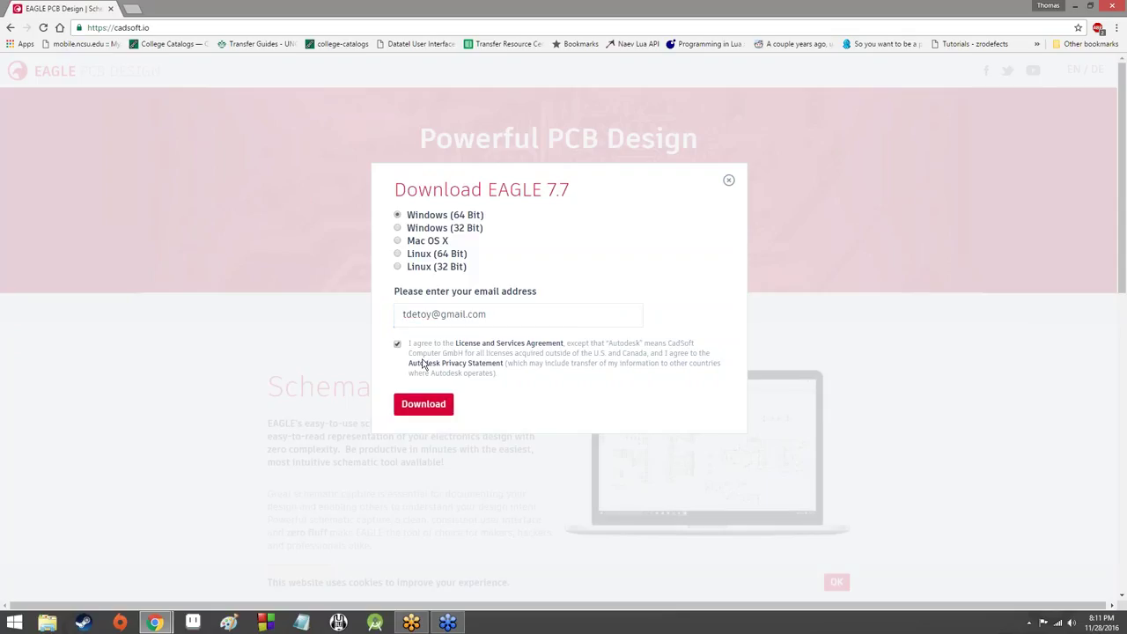
click(445, 404)
Step: Start downloading eagle-win64-7_7_0.exe with the red Download button
click(451, 408)
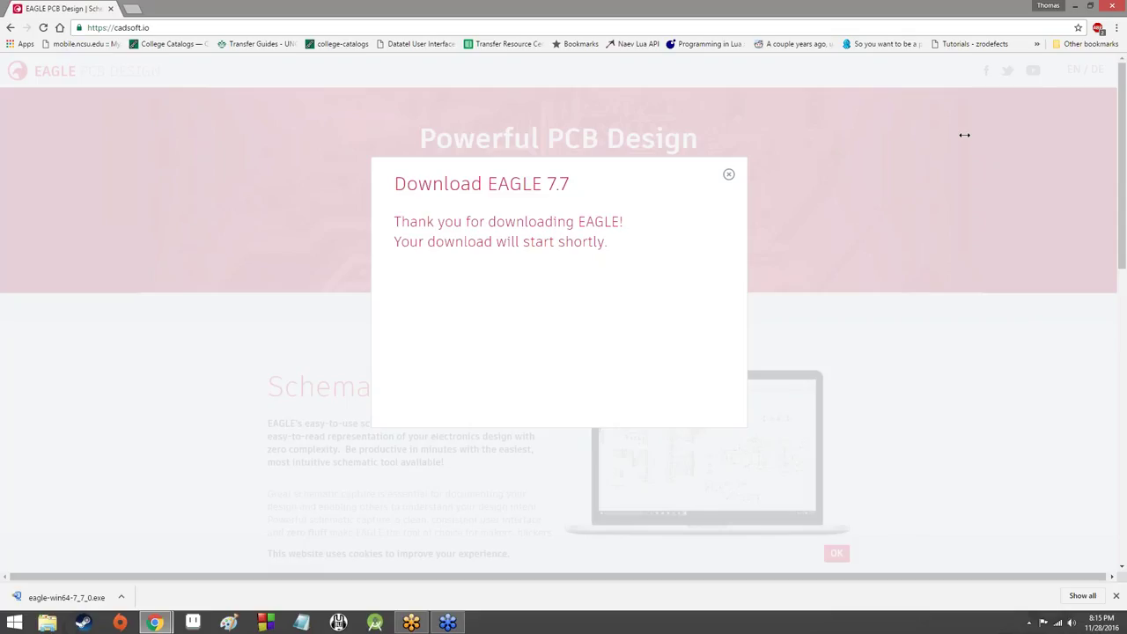
Step: Run the downloaded eagle-win64-7_7_0.exe and unpack it with WinZip Self-Extractor's Setup
click(112, 600)
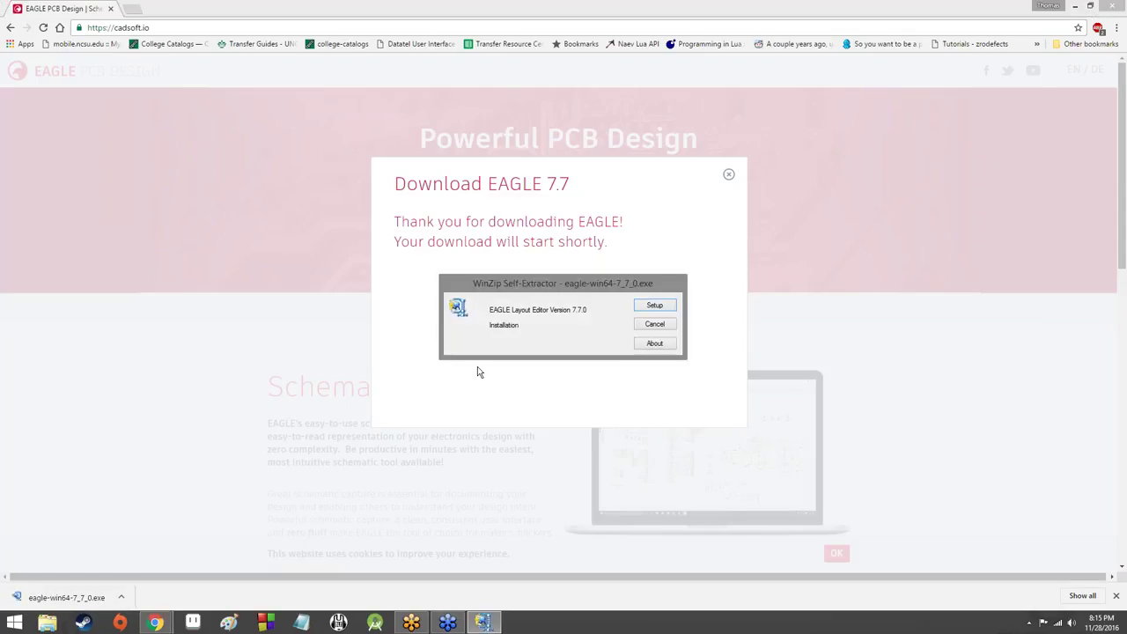
click(655, 305)
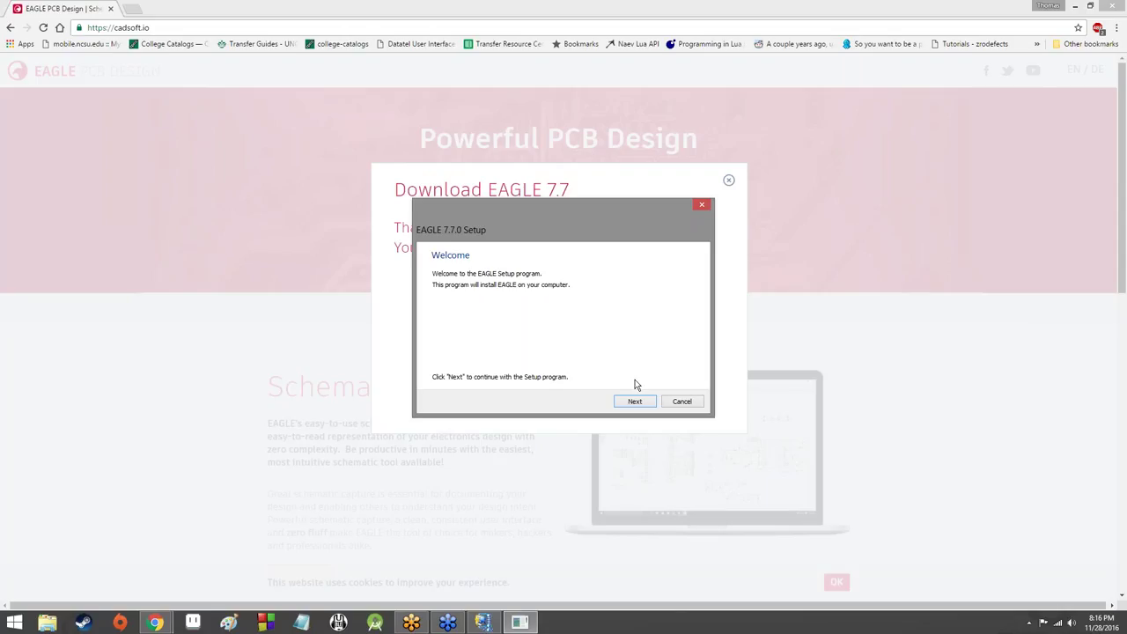
Step: Accept the EAGLE license and start installing into C:\EAGLE-7.7.0
click(627, 402)
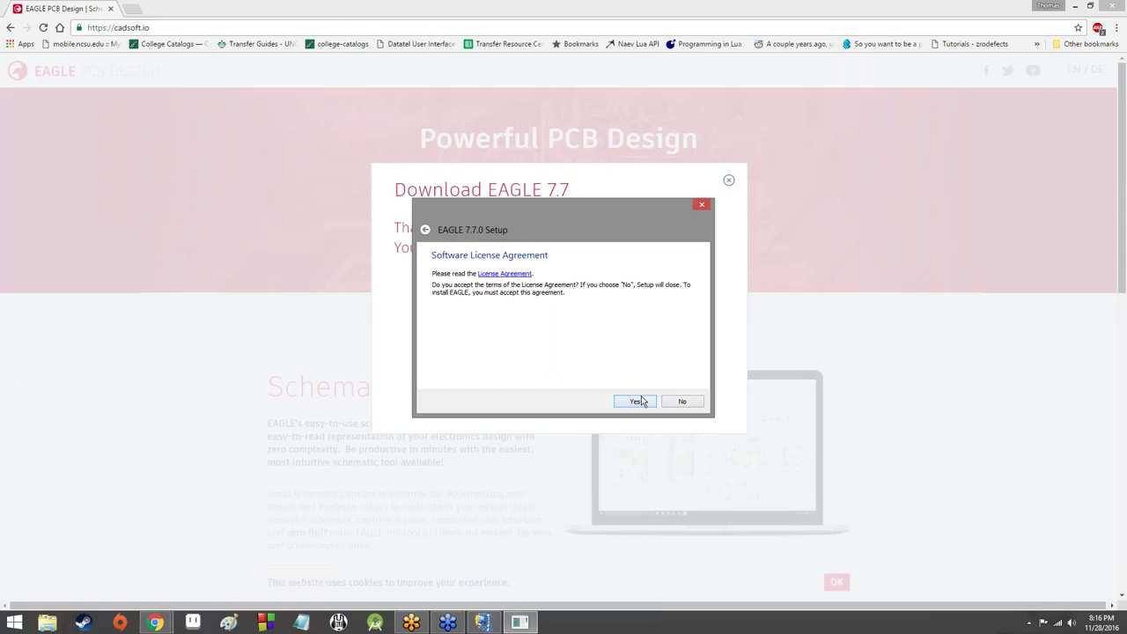
click(634, 399)
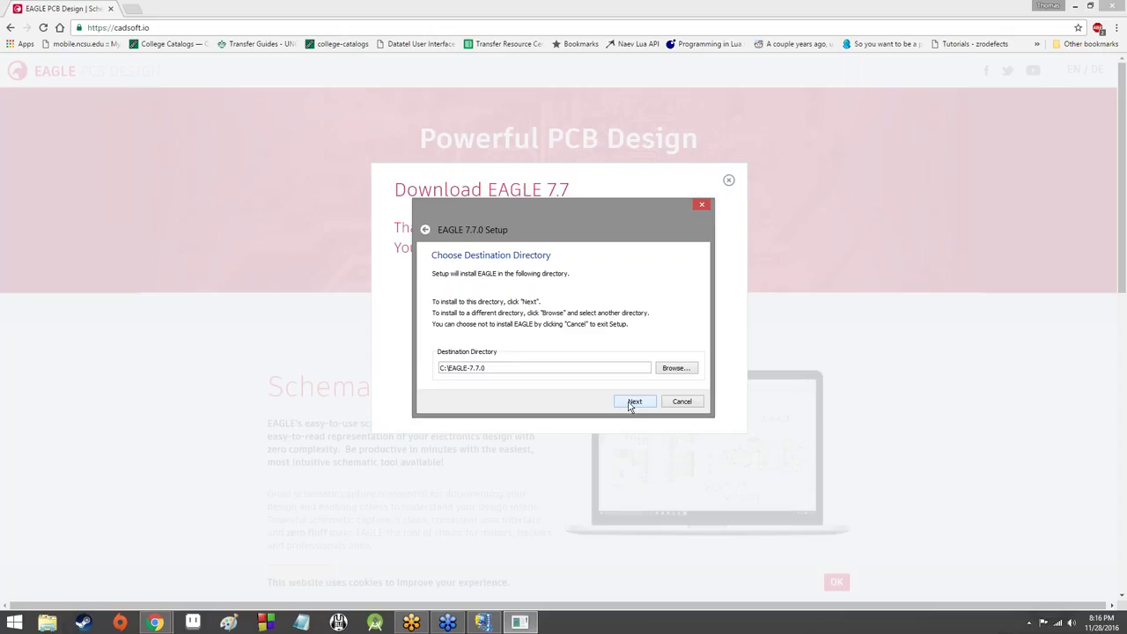
click(630, 405)
click(634, 404)
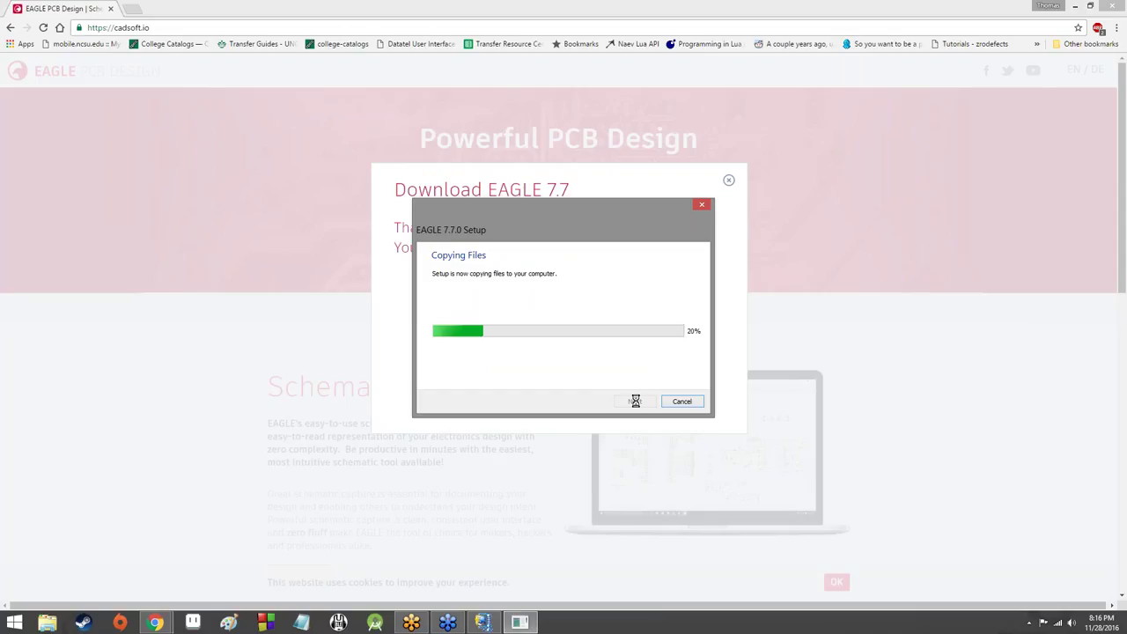
Step: Back in Chrome, close the Download EAGLE 7.7 dialog and open the pricing page
click(188, 291)
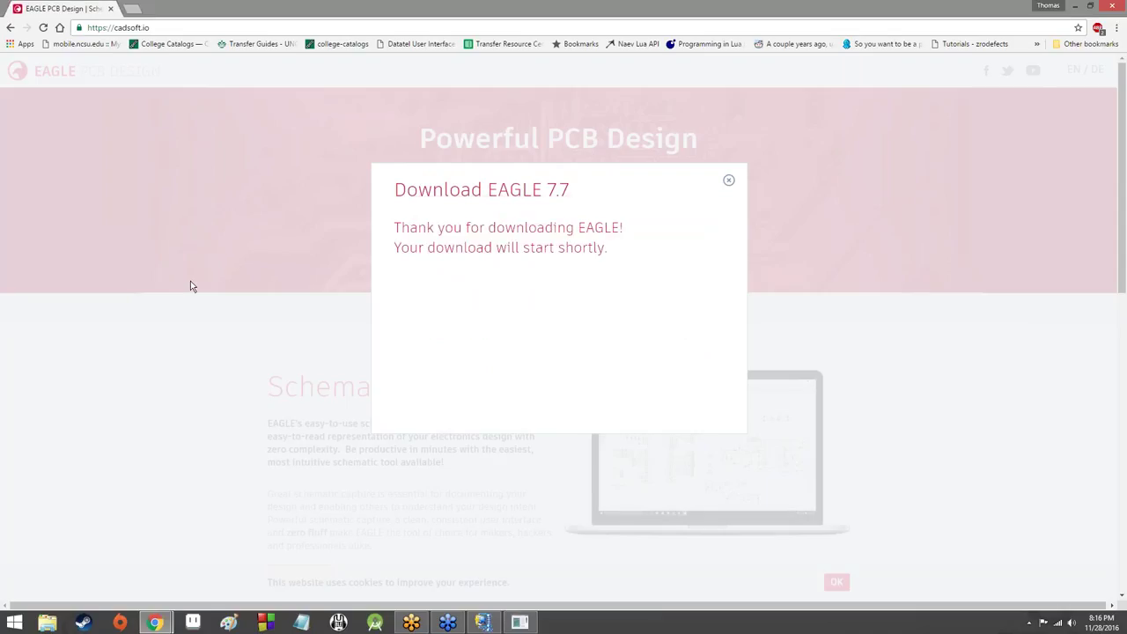
click(729, 181)
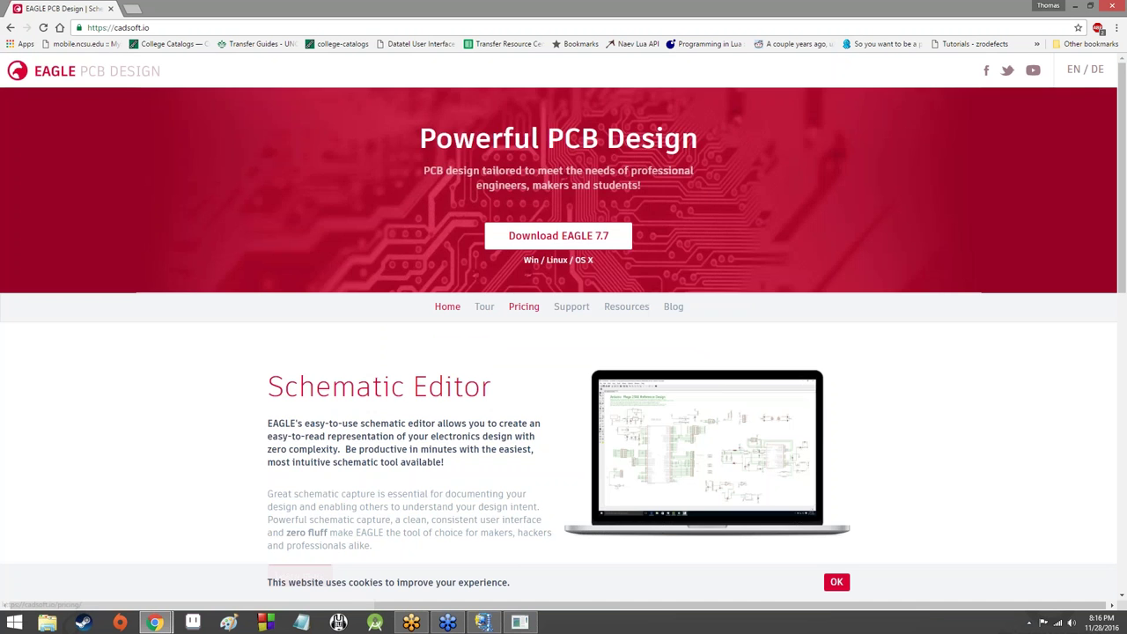
click(526, 310)
Step: Review the cadsoft.io pricing plans, then bring the EAGLE setup licence dialog forward
scroll(455, 325, down, 2)
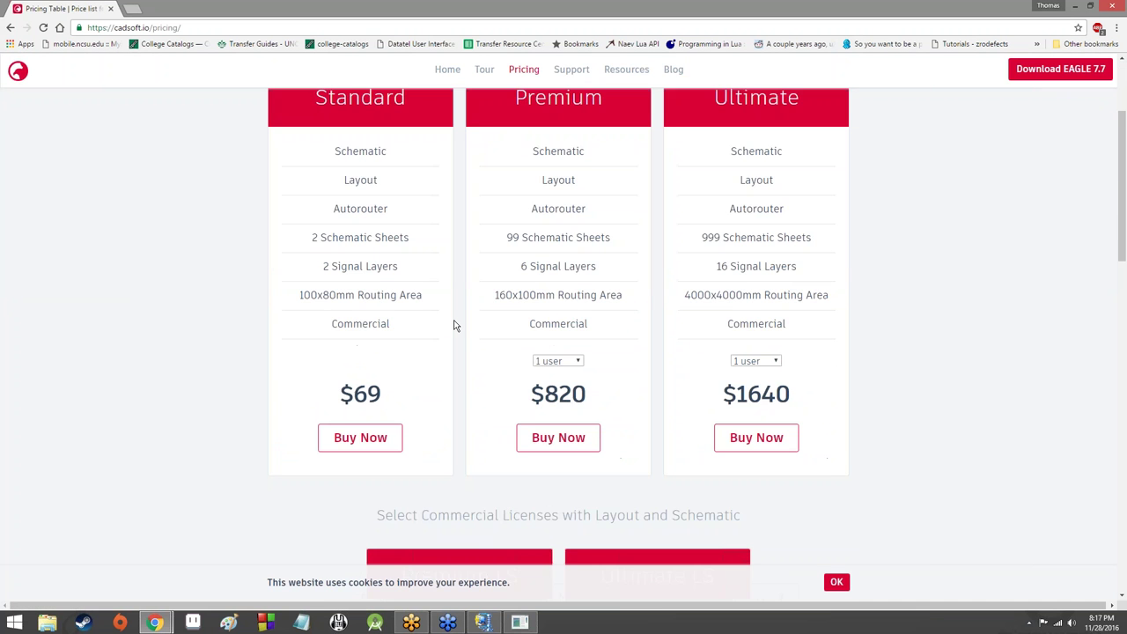
scroll(456, 325, down, 8)
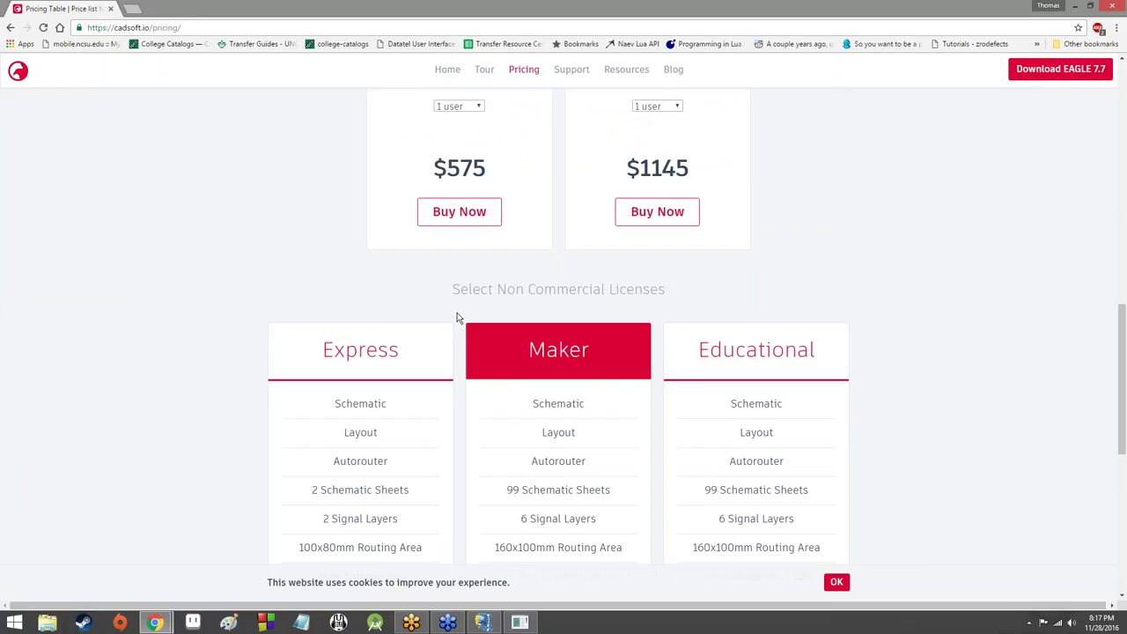
scroll(457, 314, down, 2)
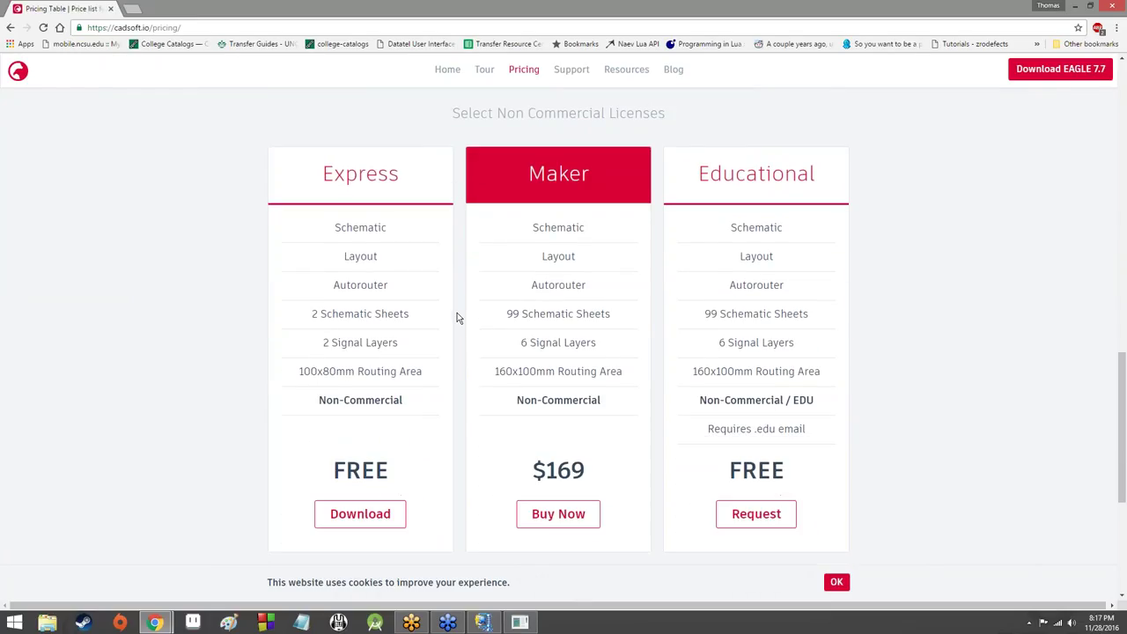
scroll(457, 317, up, 1)
scroll(457, 317, down, 2)
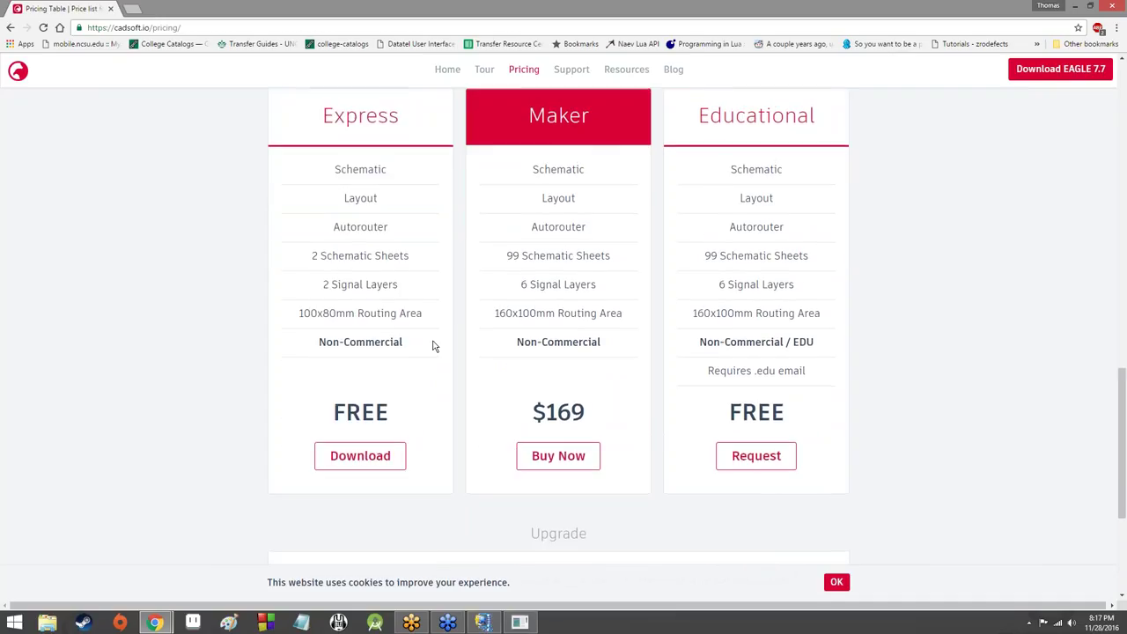
scroll(432, 340, down, 8)
scroll(428, 315, up, 10)
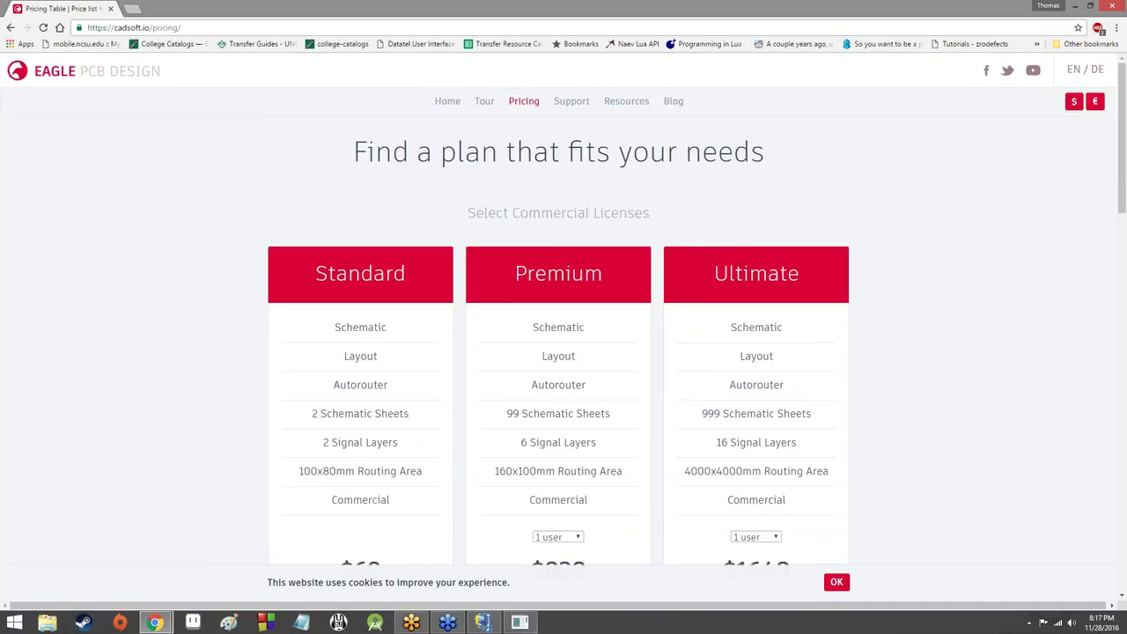
click(523, 624)
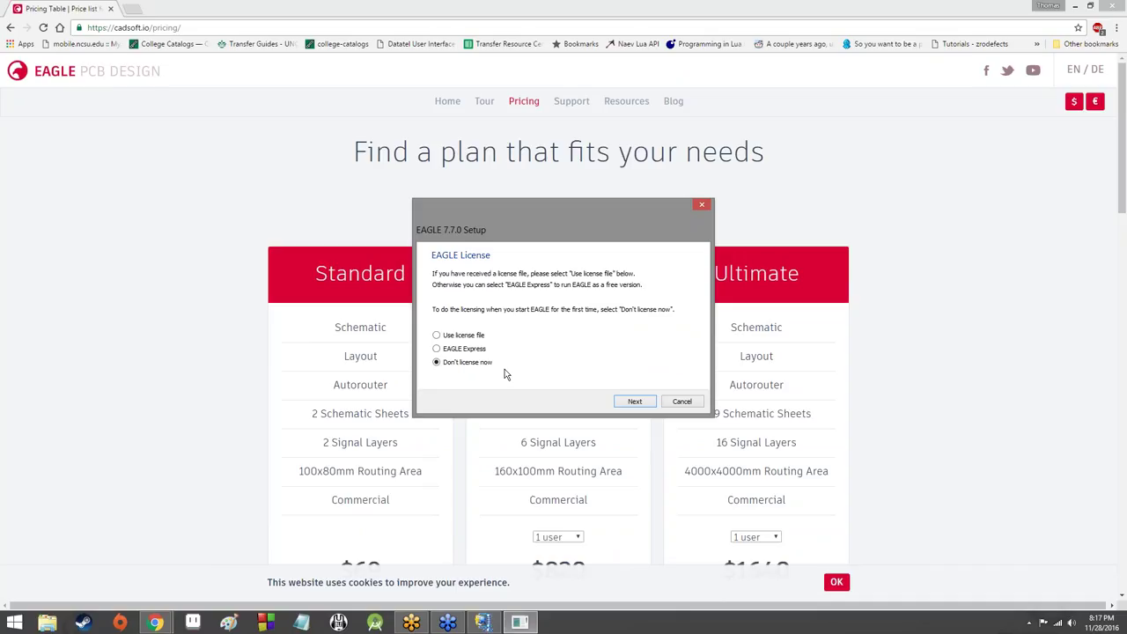
Step: Choose the EAGLE Express licence, finish setup, and move Chrome aside to show the desktop
click(452, 351)
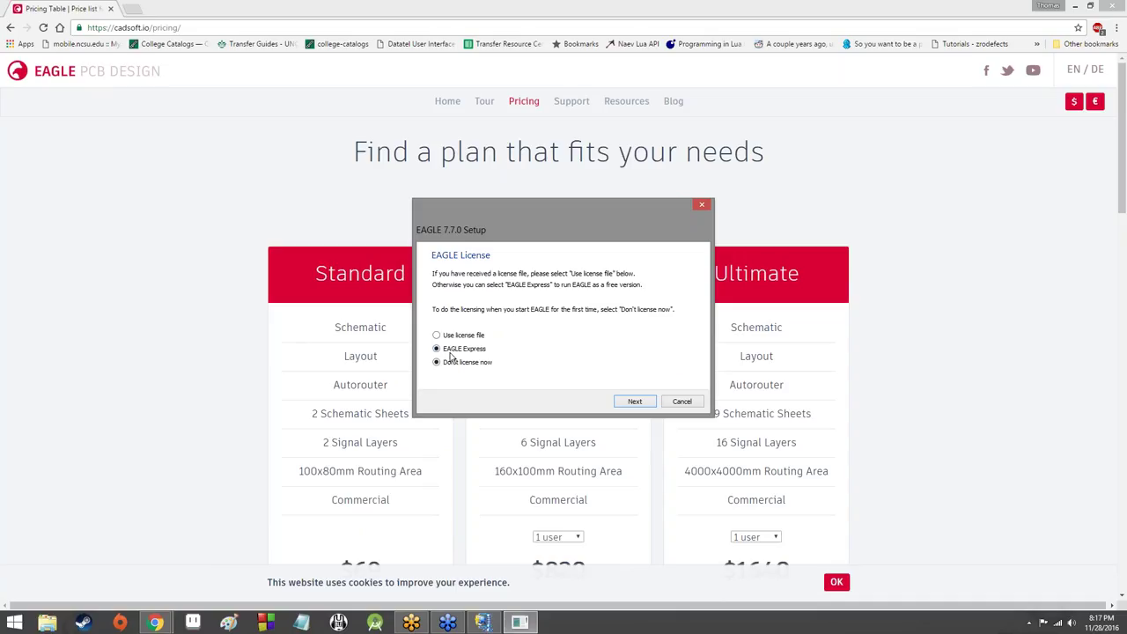
click(628, 401)
click(674, 403)
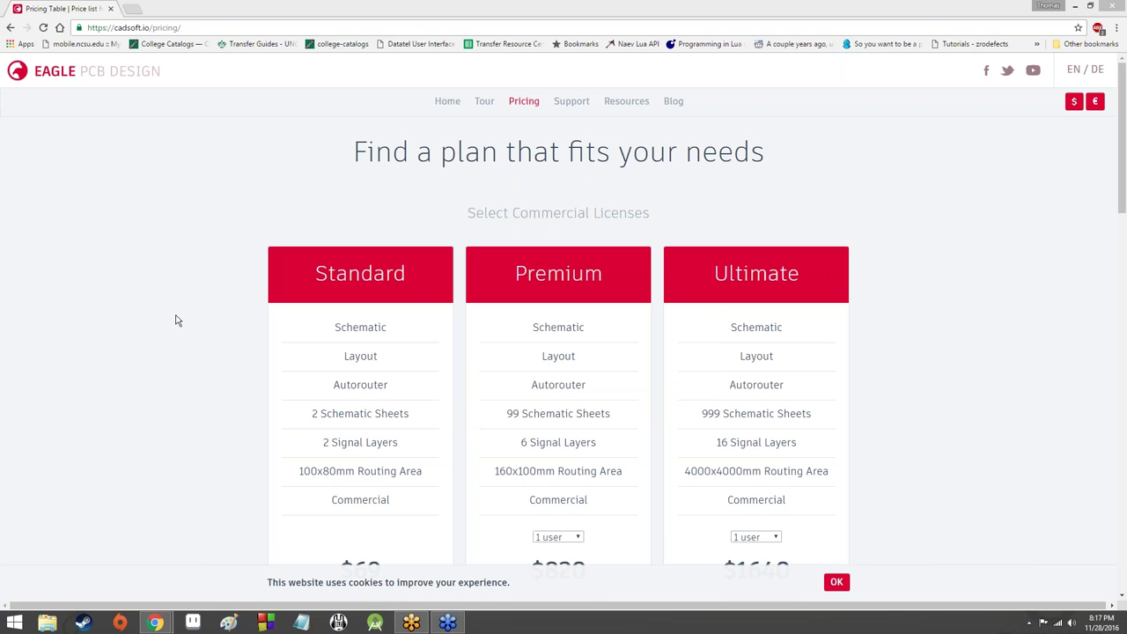
drag(340, 7, 801, 583)
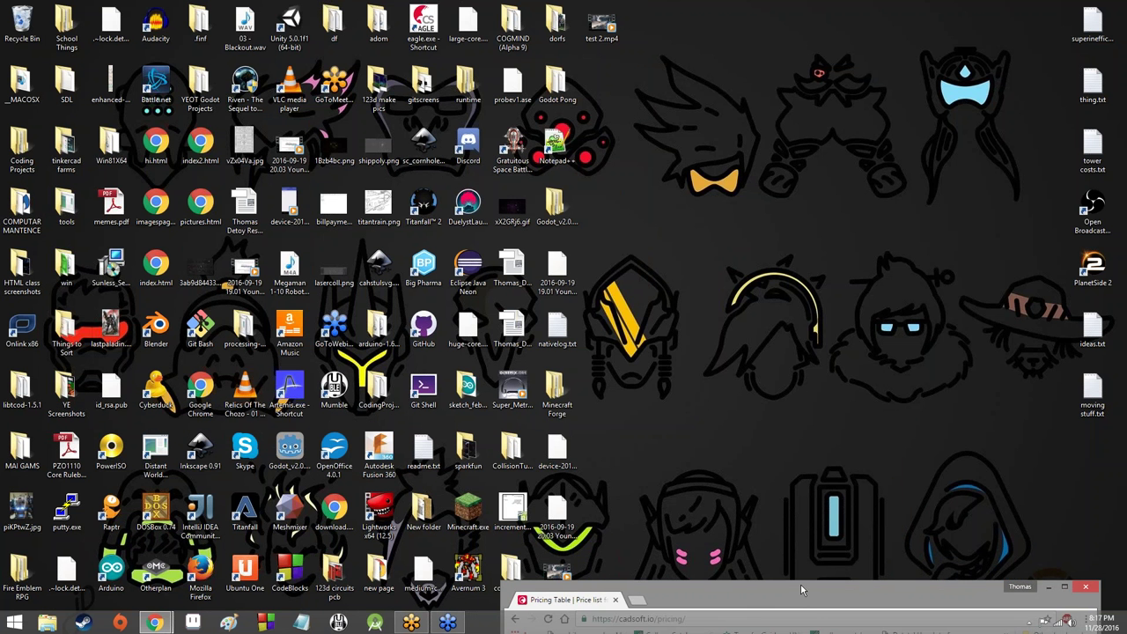
Step: Clear the desktop icon selection by clicking an empty area of the desktop
click(727, 395)
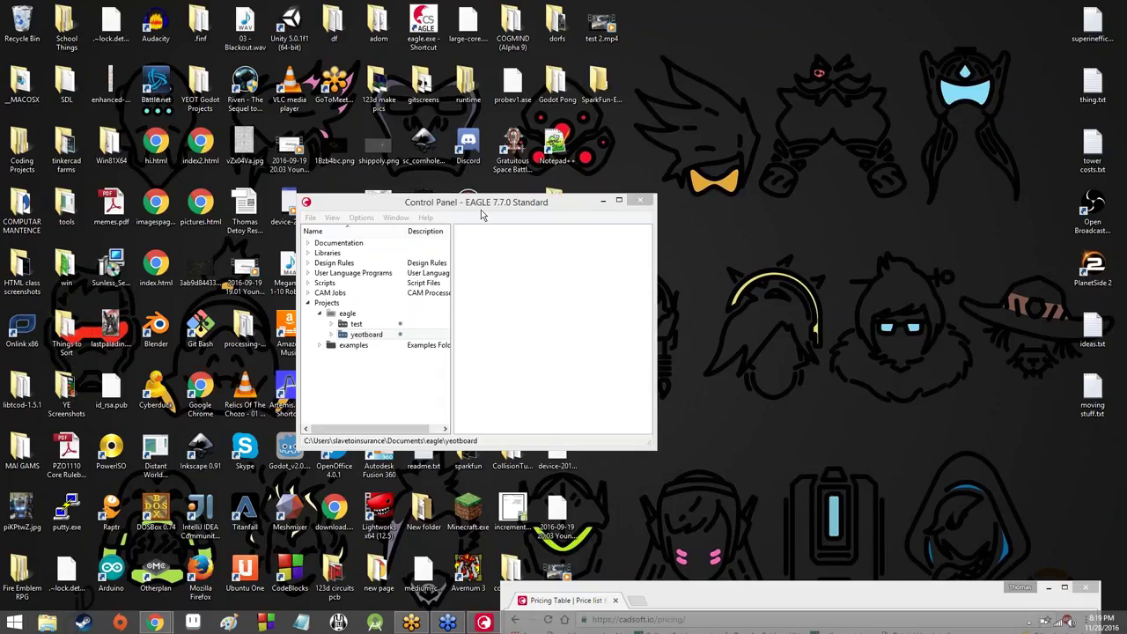
click(481, 208)
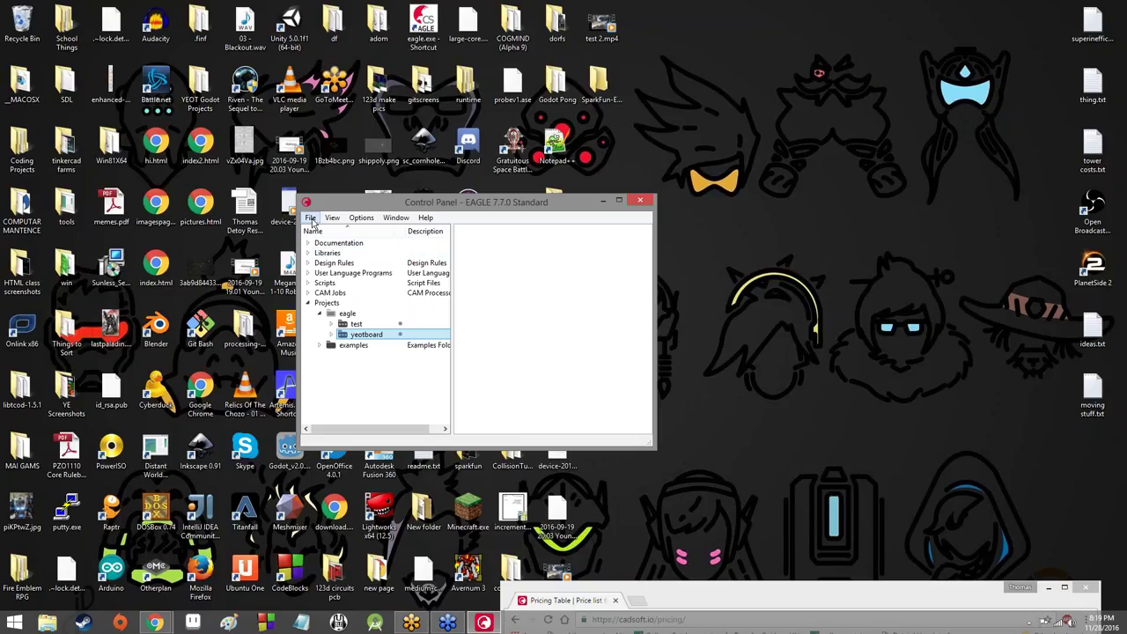
click(311, 219)
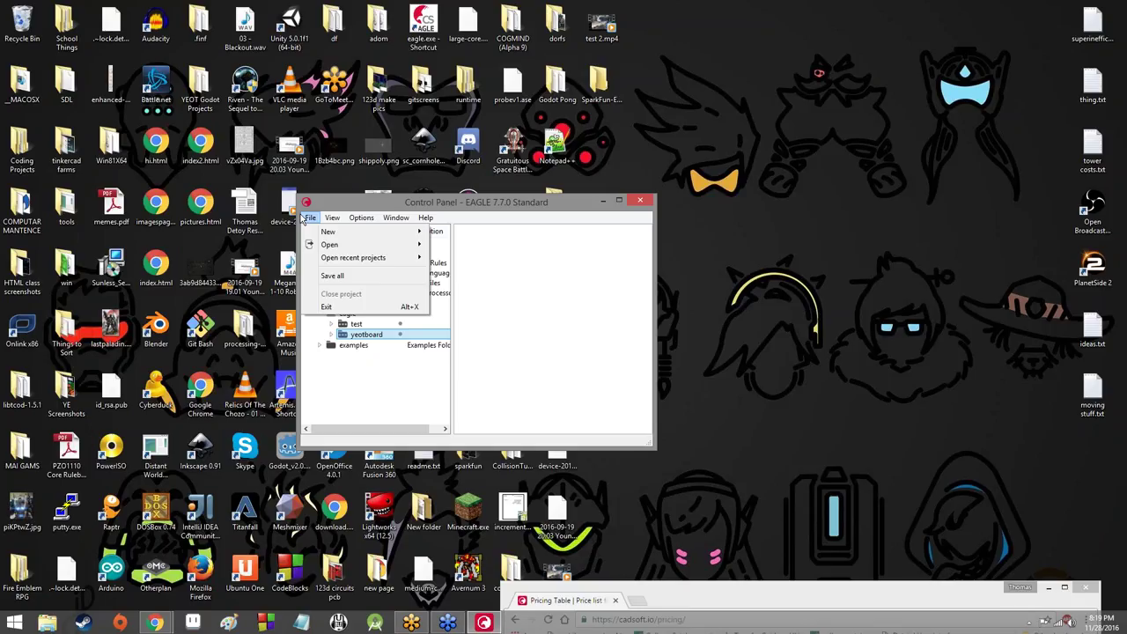
click(360, 391)
click(311, 217)
mouse_move(327, 231)
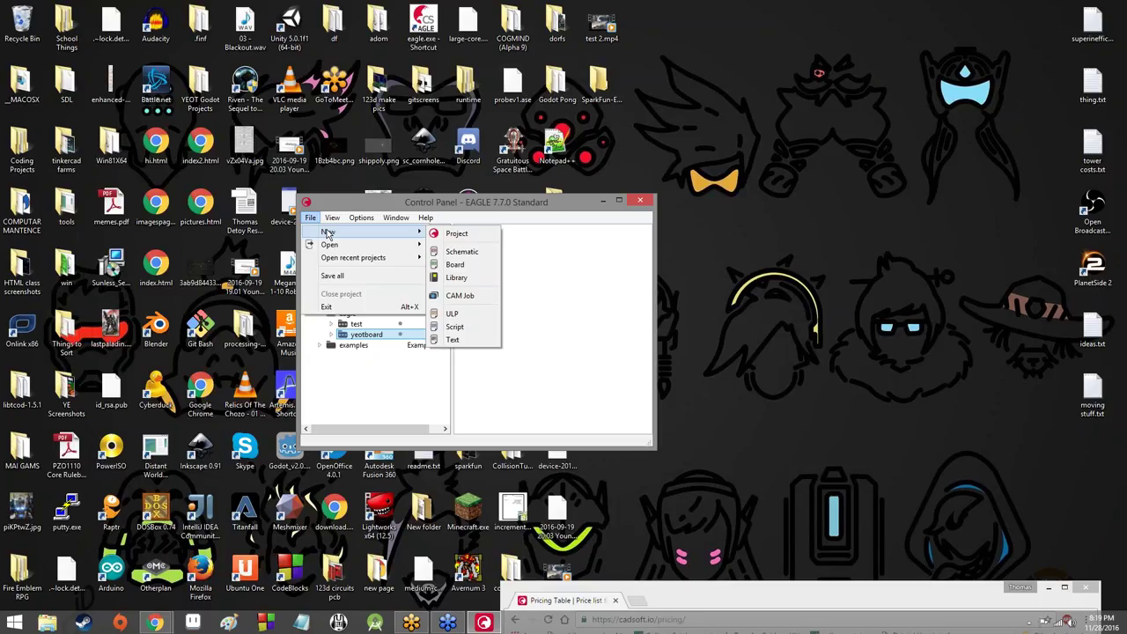
click(536, 276)
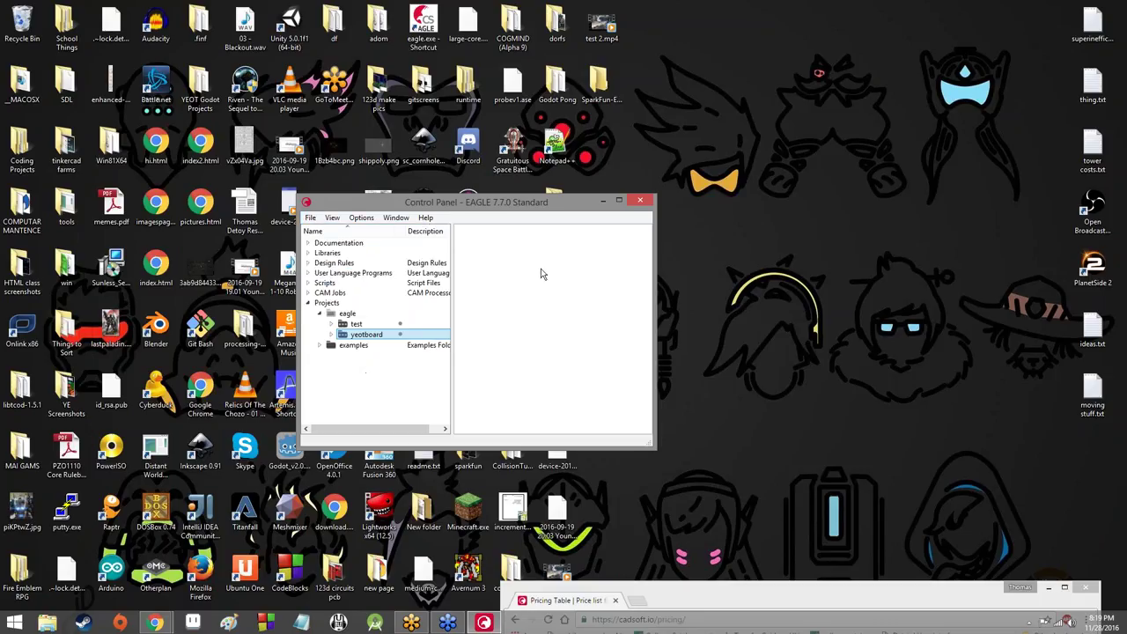
Step: Move focus away from the EAGLE Control Panel by clicking outside it
click(1112, 243)
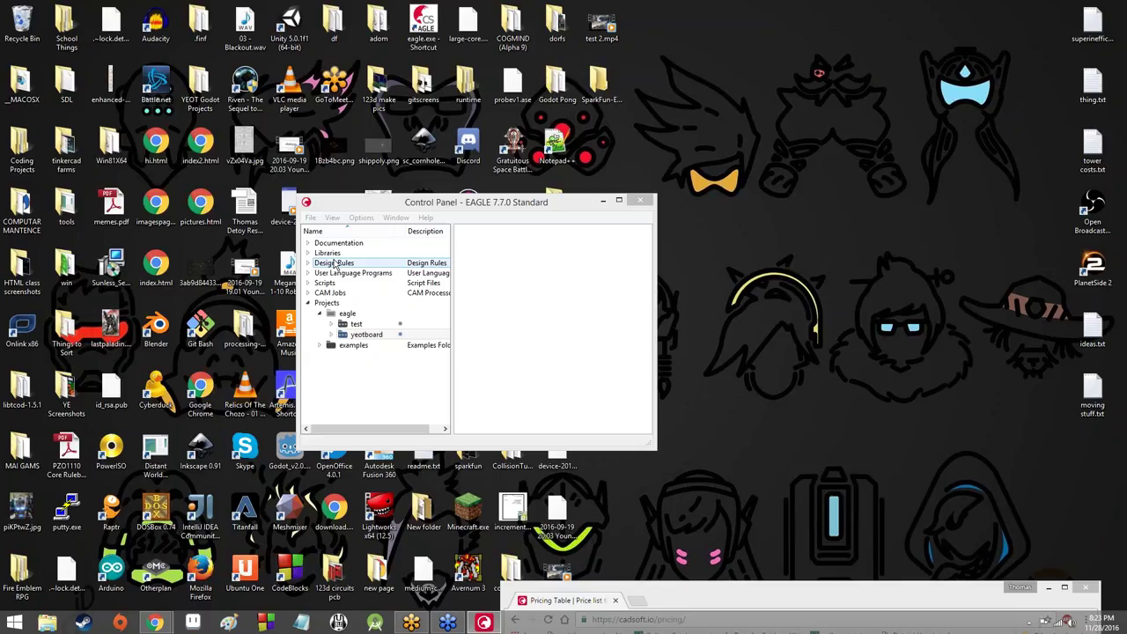
Step: Expand the examples folder, select the test project, and peek into the arduino examples
click(320, 345)
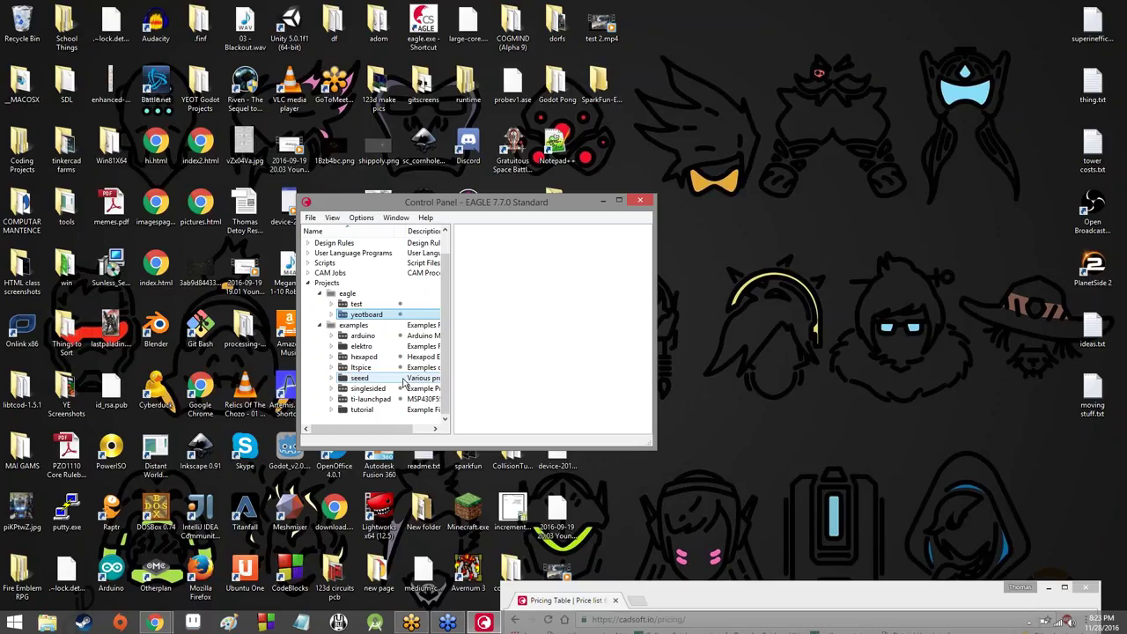
click(341, 305)
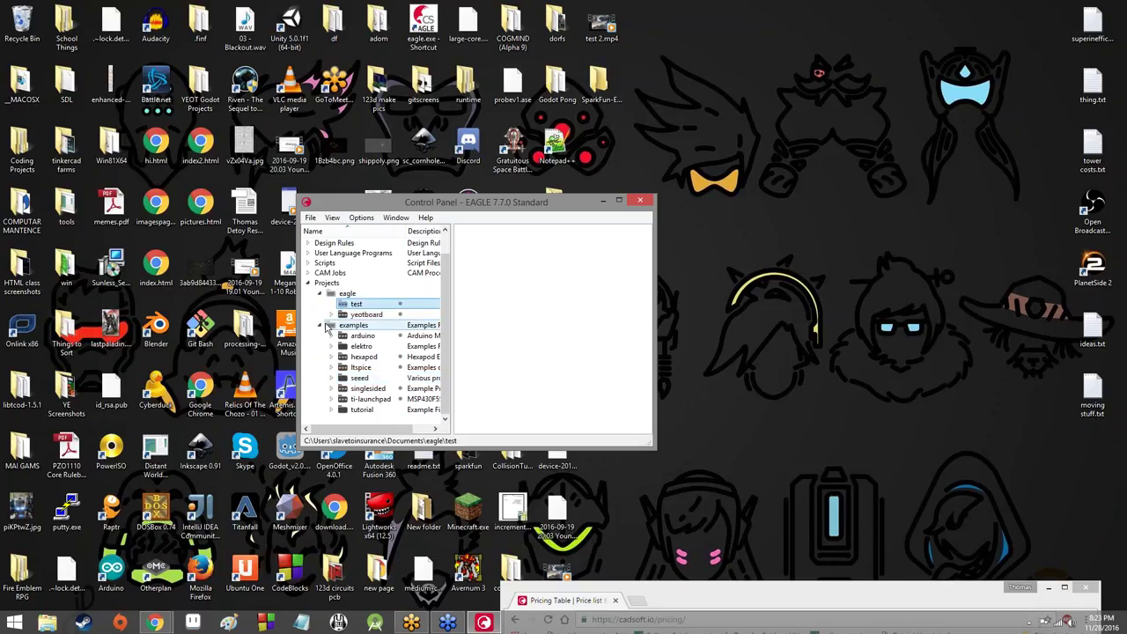
click(332, 336)
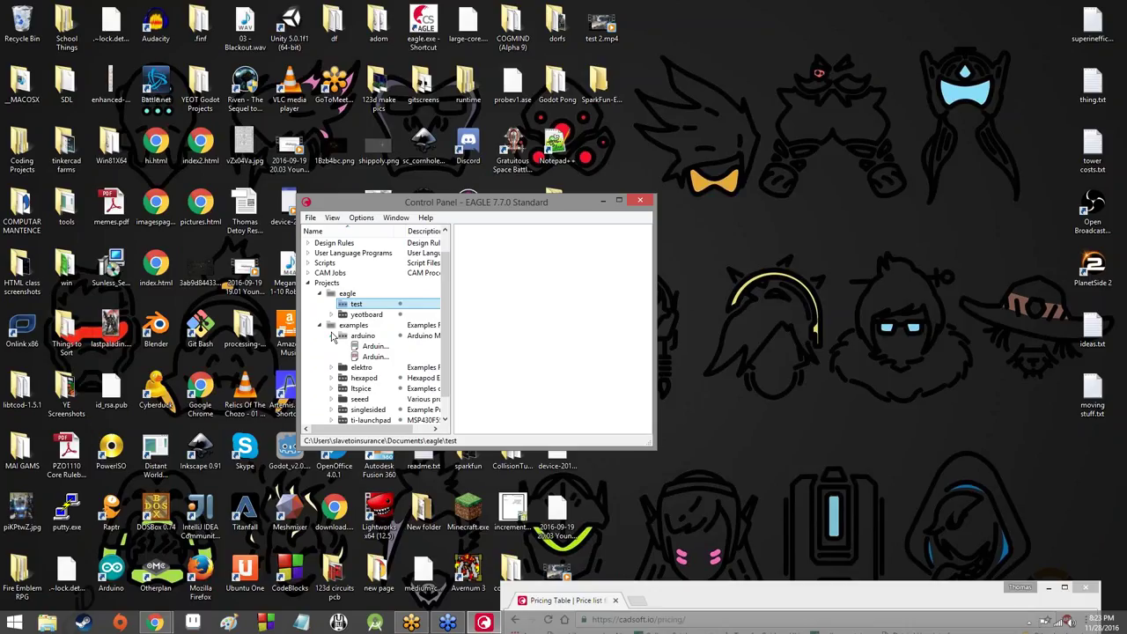
click(332, 336)
Step: Briefly expand and collapse the elektro examples and the other EAGLE project
click(332, 347)
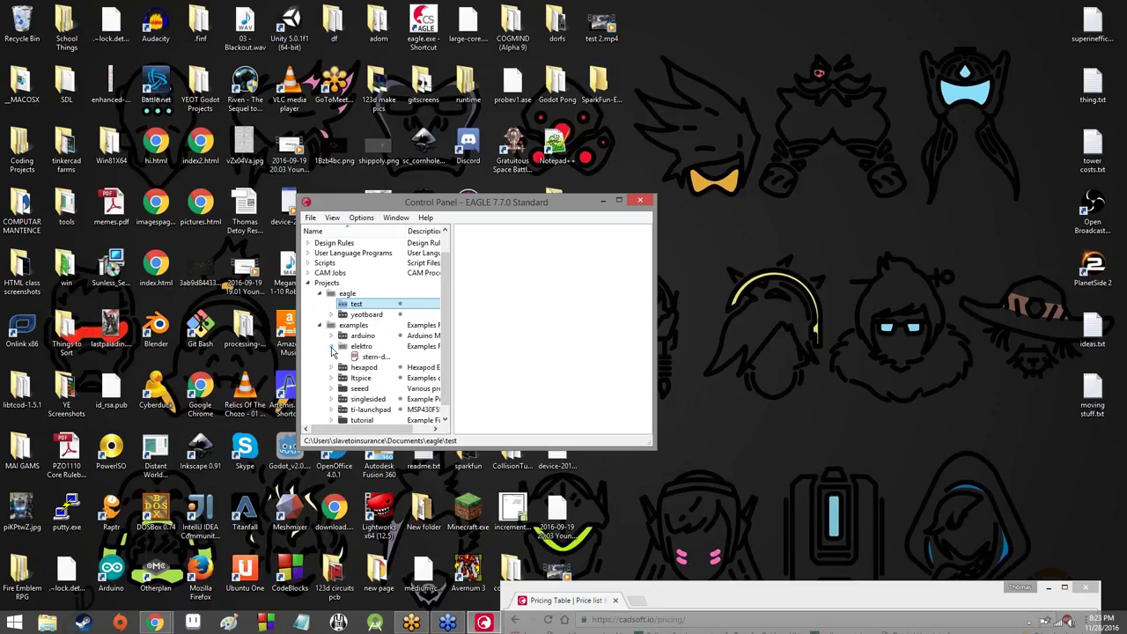
click(333, 348)
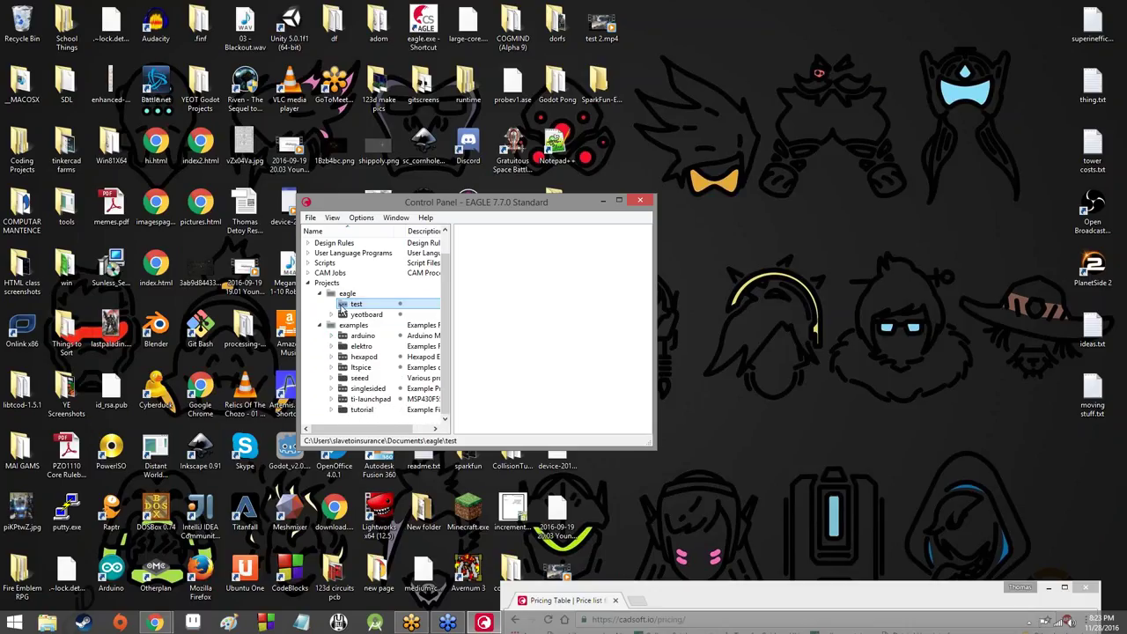
click(333, 316)
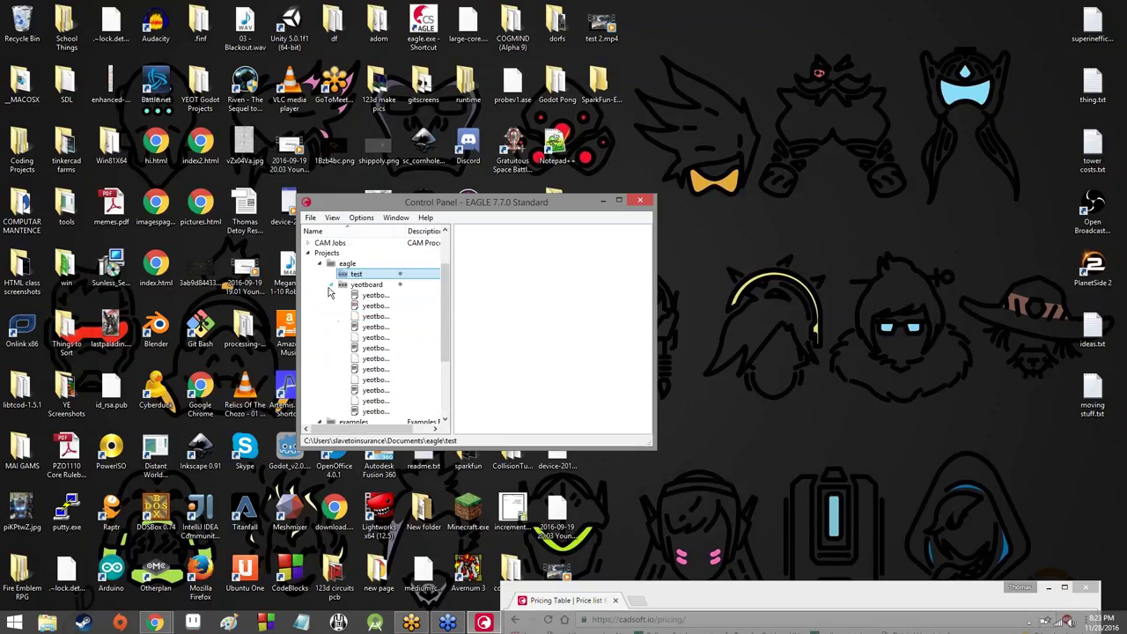
click(331, 286)
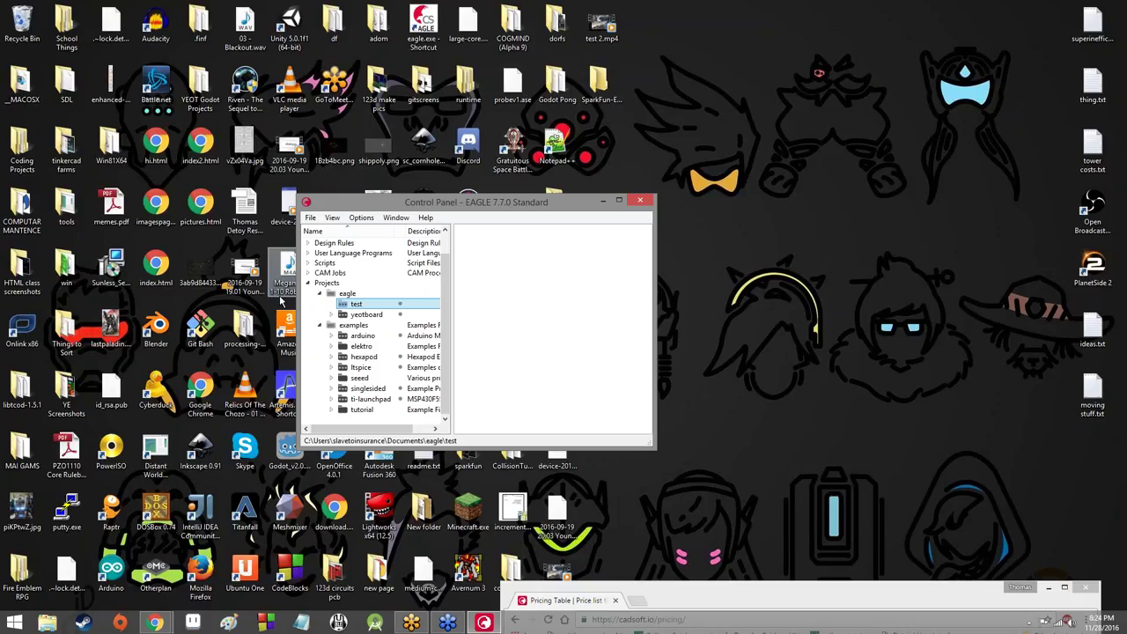
Step: Open the Arduino Mega 2560 example board and its reference schematic from the arduino examples
click(331, 335)
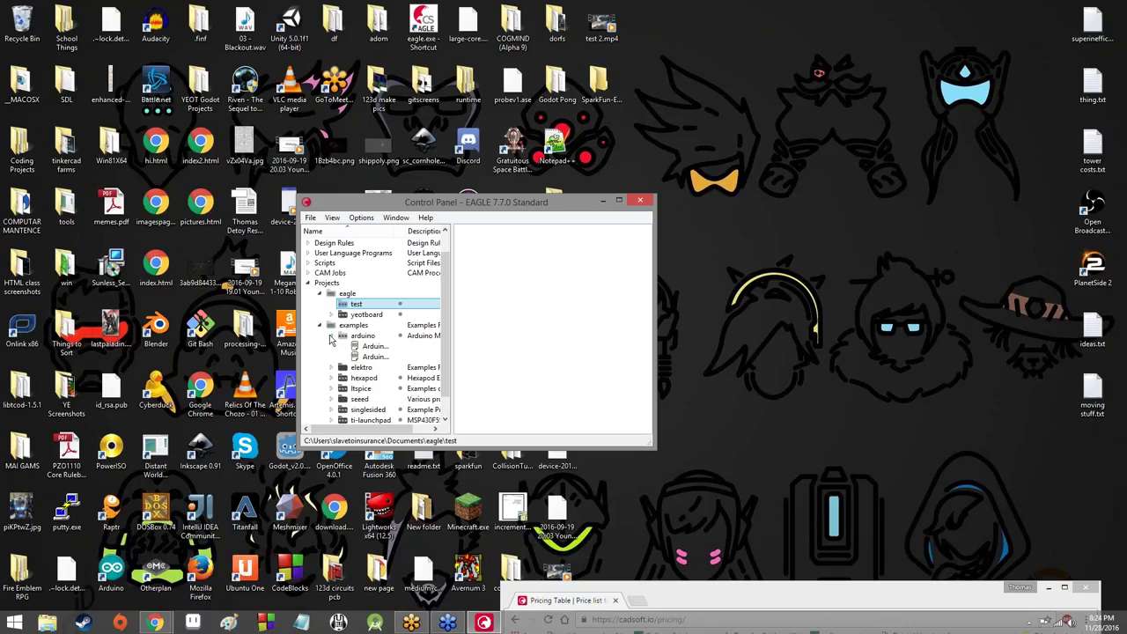
double_click(370, 347)
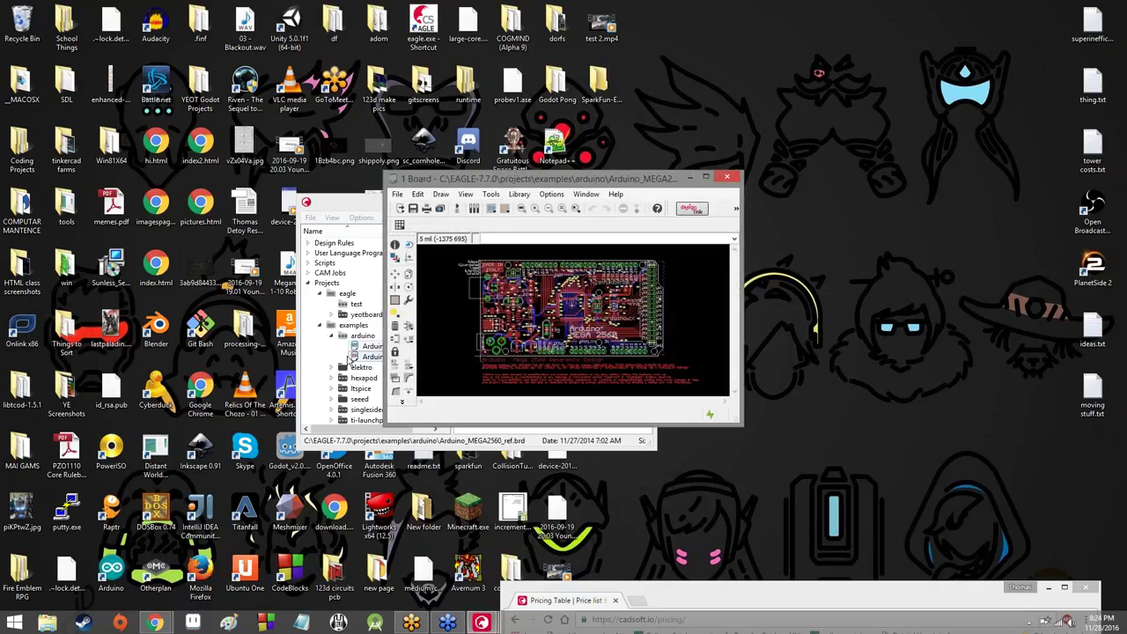
click(370, 356)
double_click(370, 356)
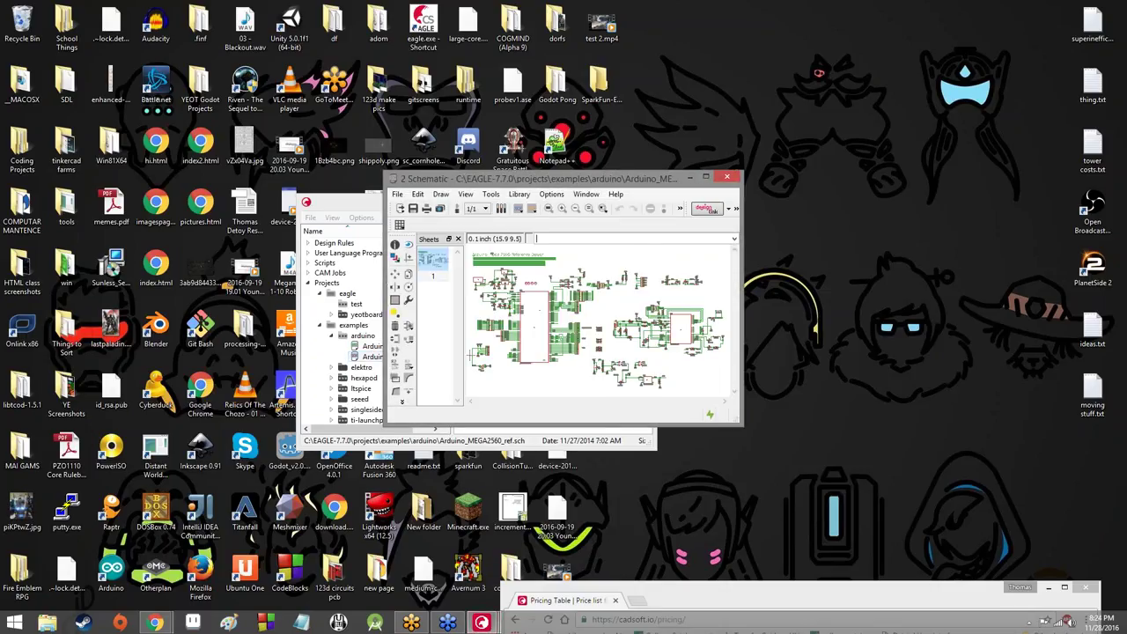
Step: Maximize the Arduino_MEGA2560_ref.sch window, zoom around the drawing, then restore it to a smaller size
click(705, 178)
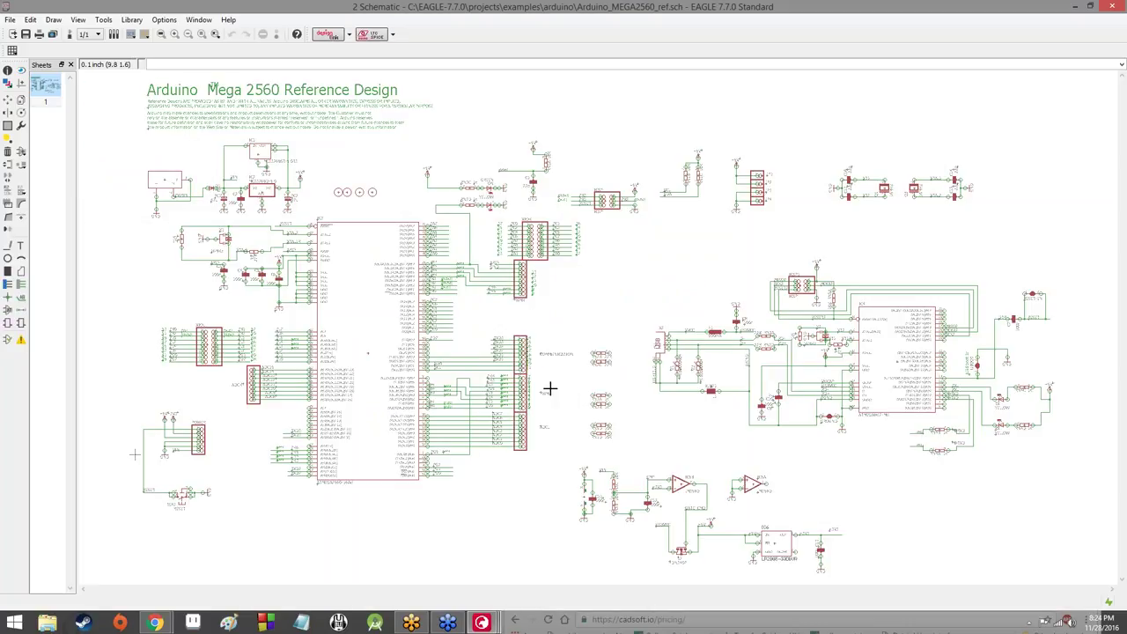
scroll(498, 462, up, 5)
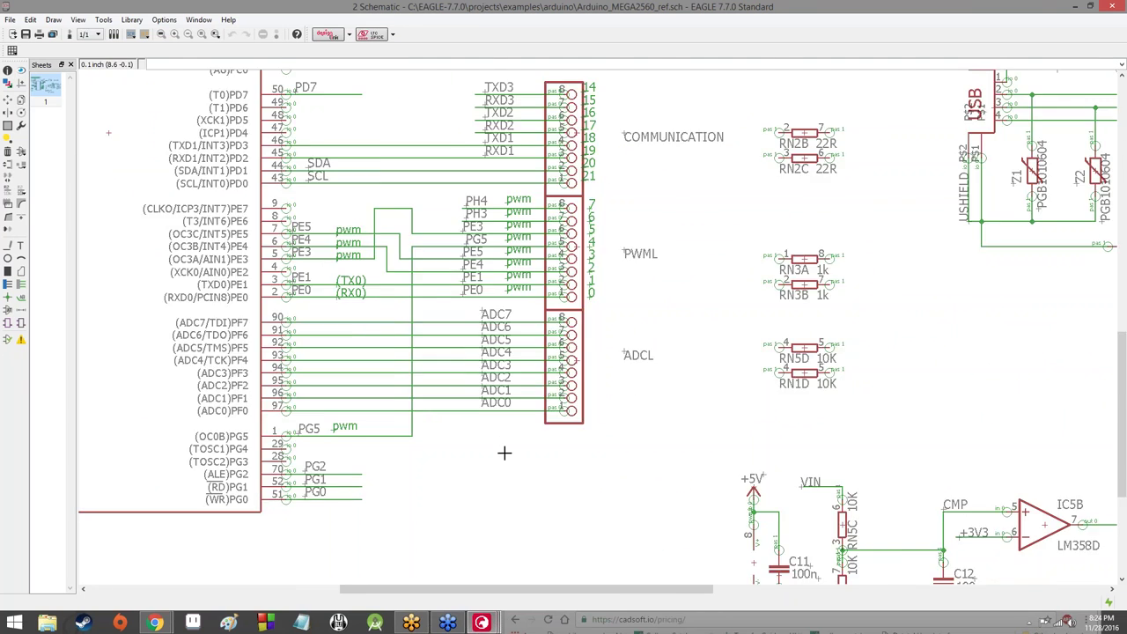
scroll(504, 453, up, 3)
scroll(503, 423, down, 8)
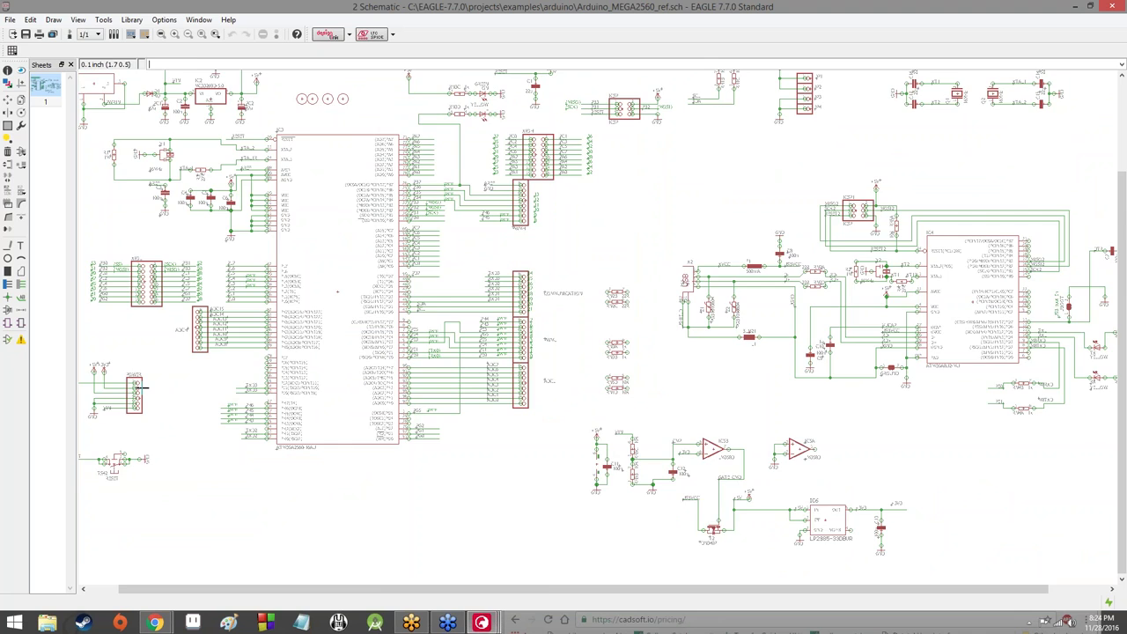
scroll(141, 388, up, 3)
scroll(144, 389, down, 4)
double_click(509, 8)
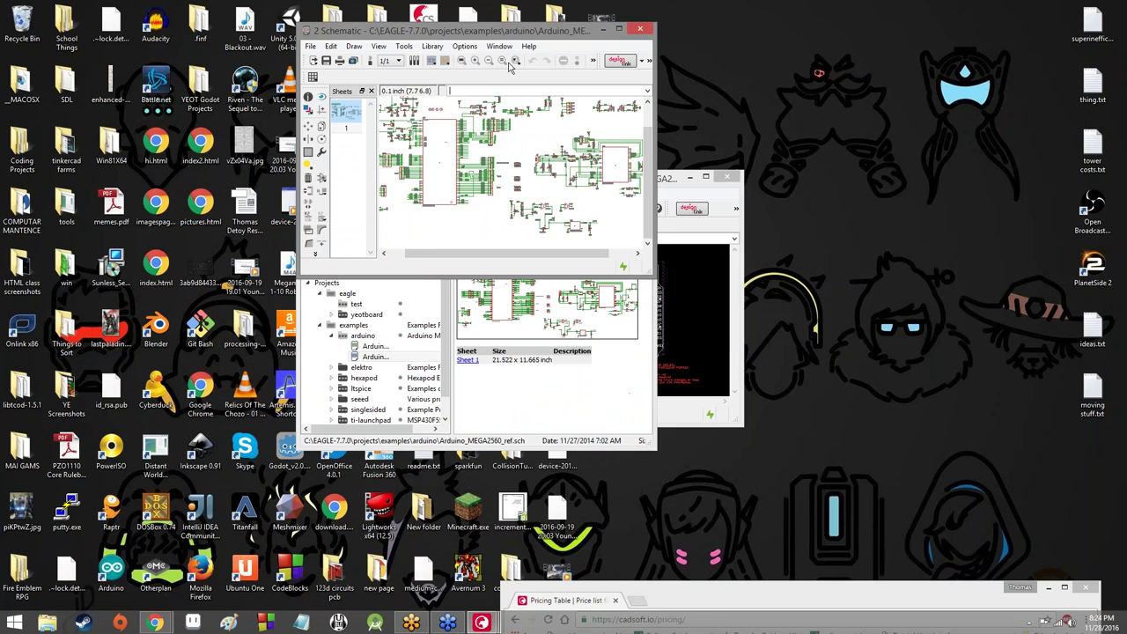
Step: Move the schematic lower right, preview the Arduino Mega board and schematic, then maximize the schematic
drag(509, 30, 736, 319)
click(333, 333)
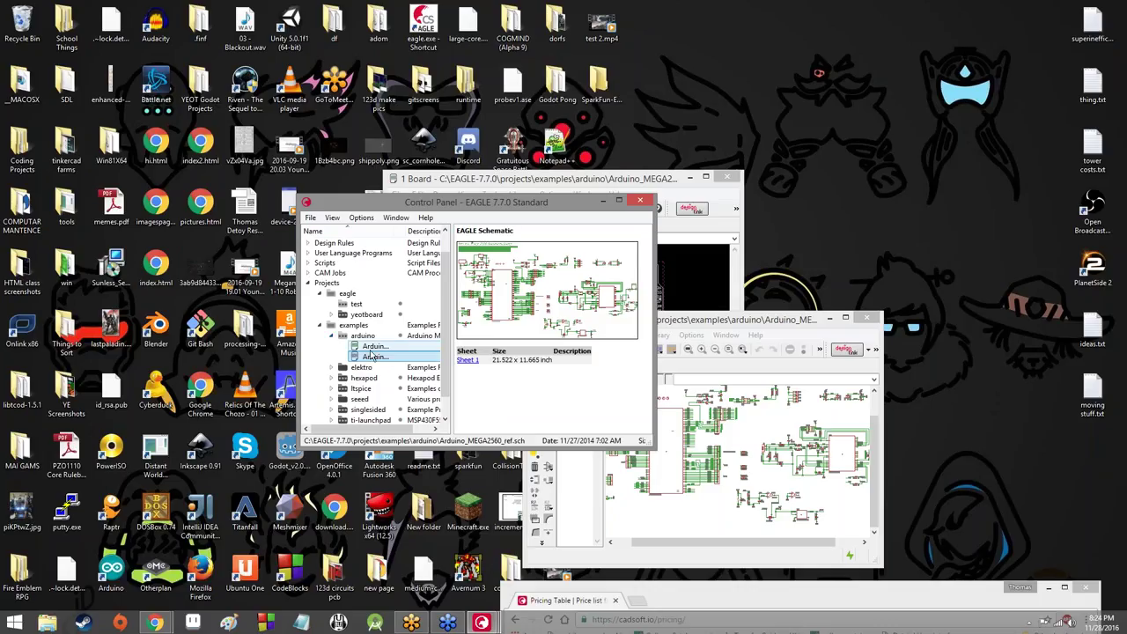
click(373, 349)
click(372, 356)
click(373, 349)
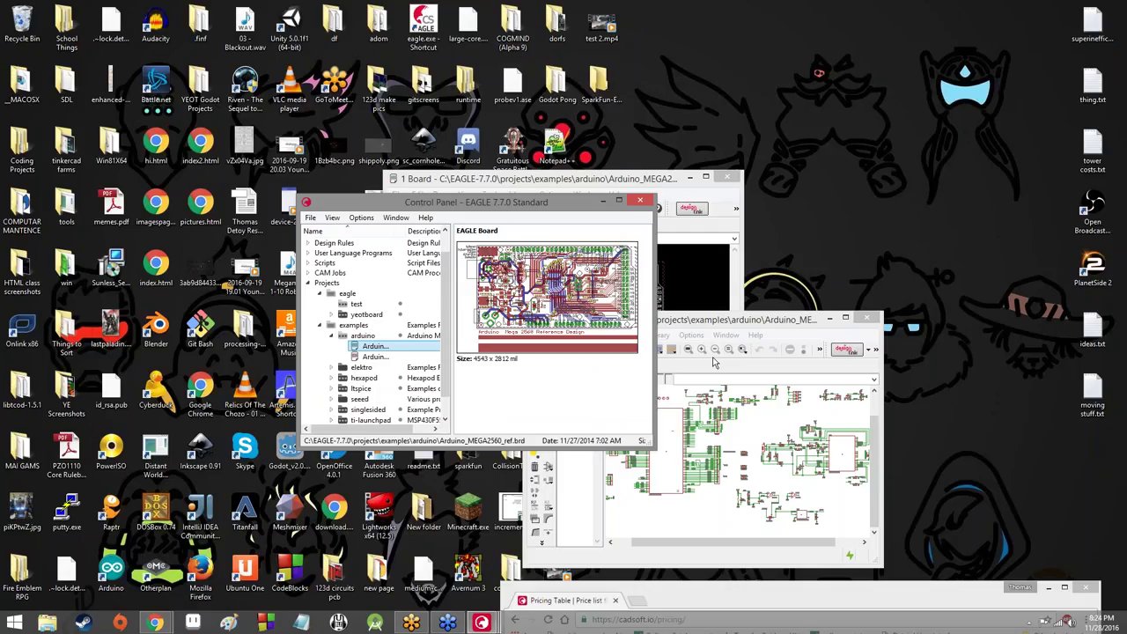
click(764, 322)
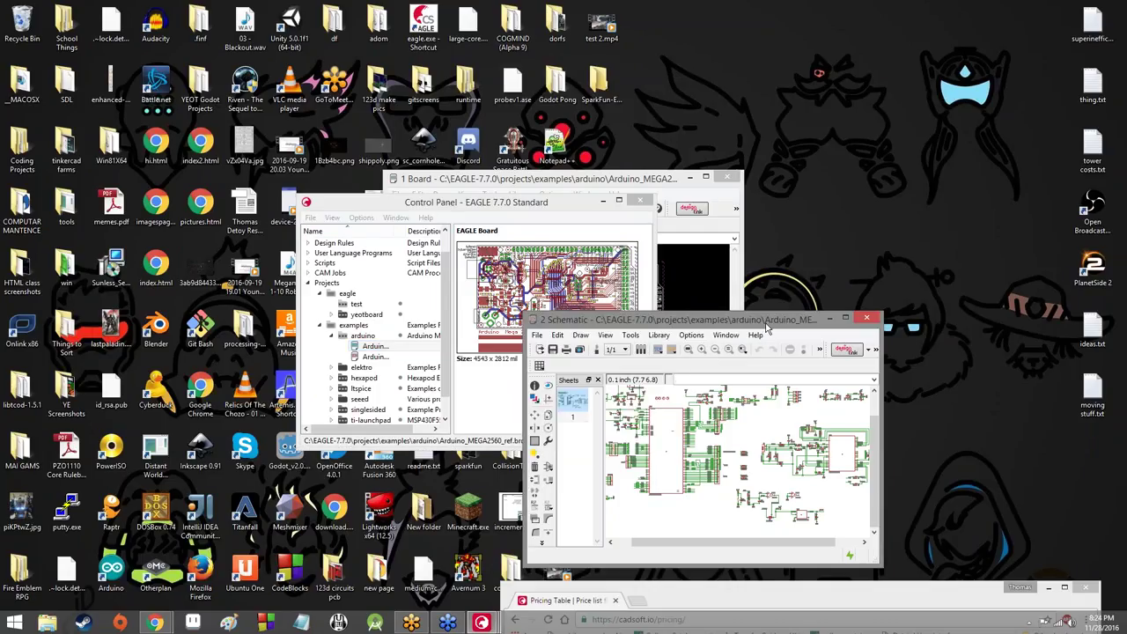
click(844, 319)
Step: Zoom in and out across the Arduino Mega schematic's XIOH/PWMH headers, RN3C/RN3D resistors and GREEN/YELLOW LEDs
scroll(631, 263, up, 3)
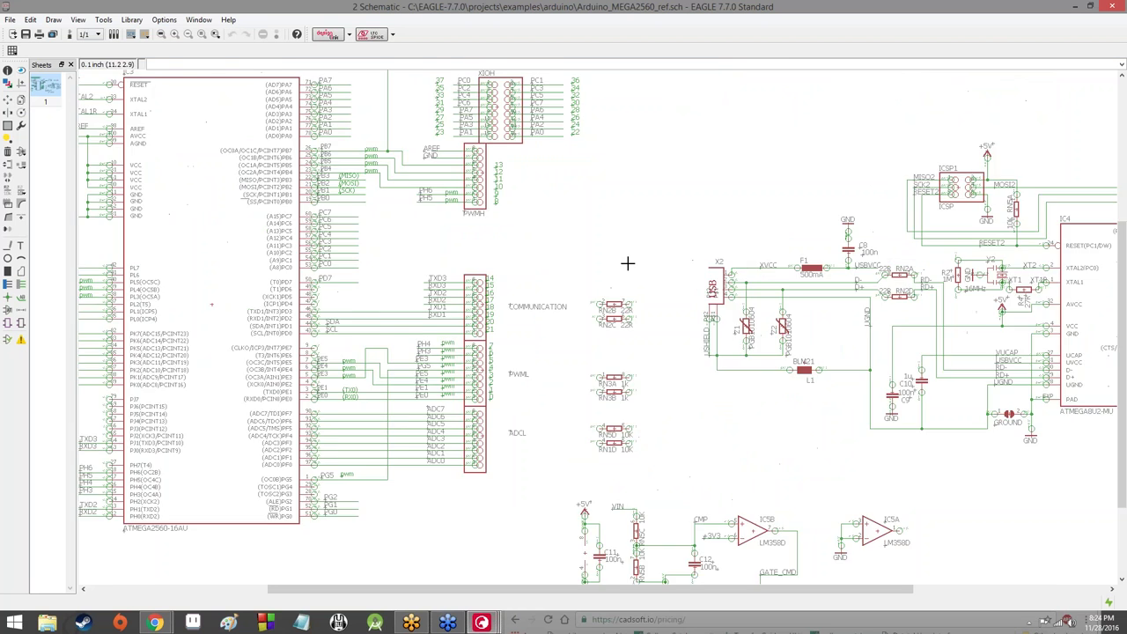
scroll(634, 264, up, 2)
scroll(634, 264, down, 7)
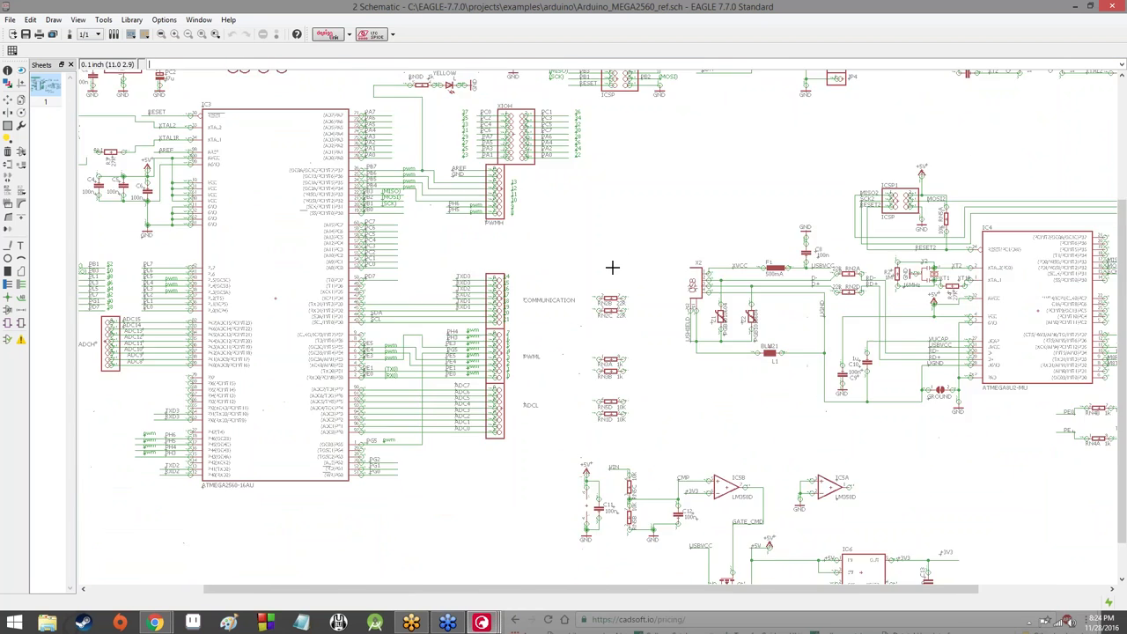
scroll(612, 270, down, 4)
scroll(611, 270, up, 8)
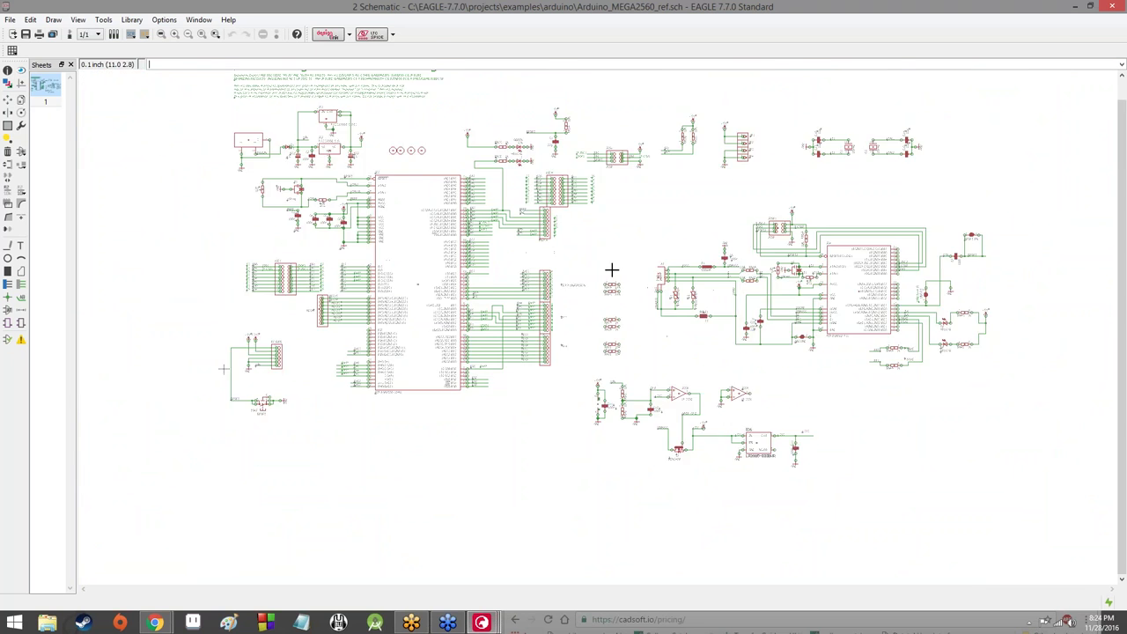
scroll(600, 276, up, 4)
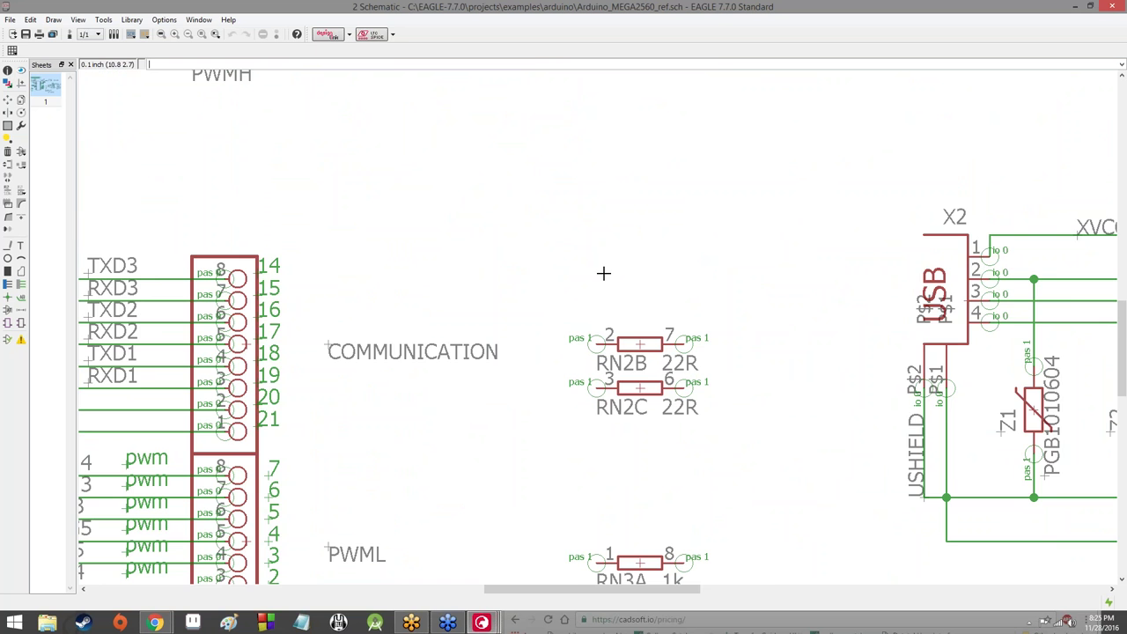
scroll(595, 265, down, 5)
scroll(588, 244, up, 1)
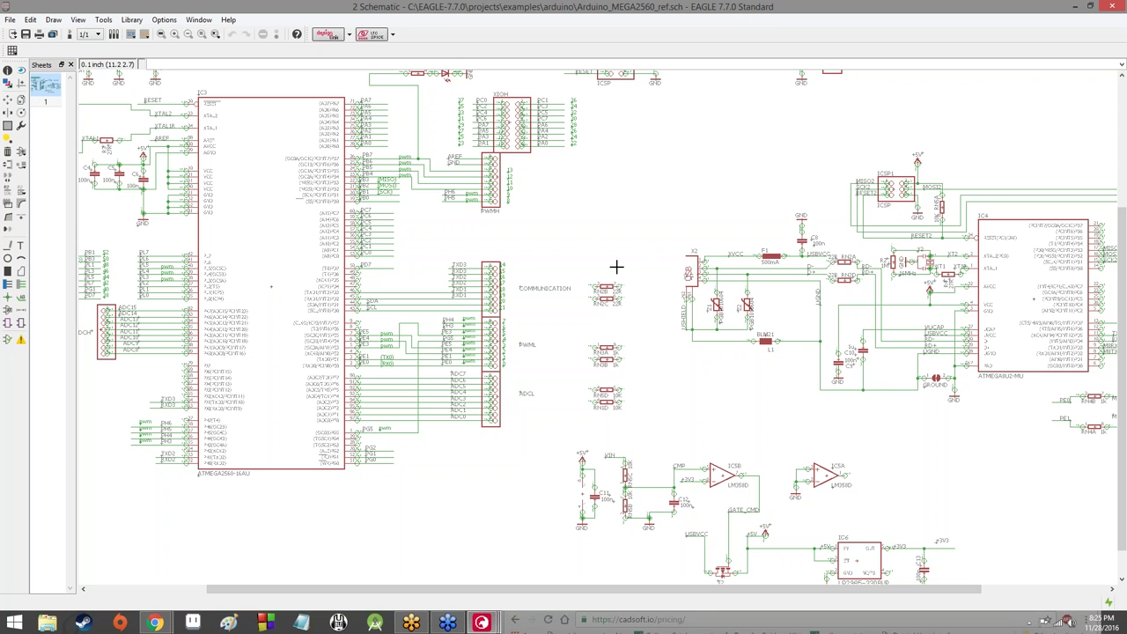
scroll(603, 291, up, 4)
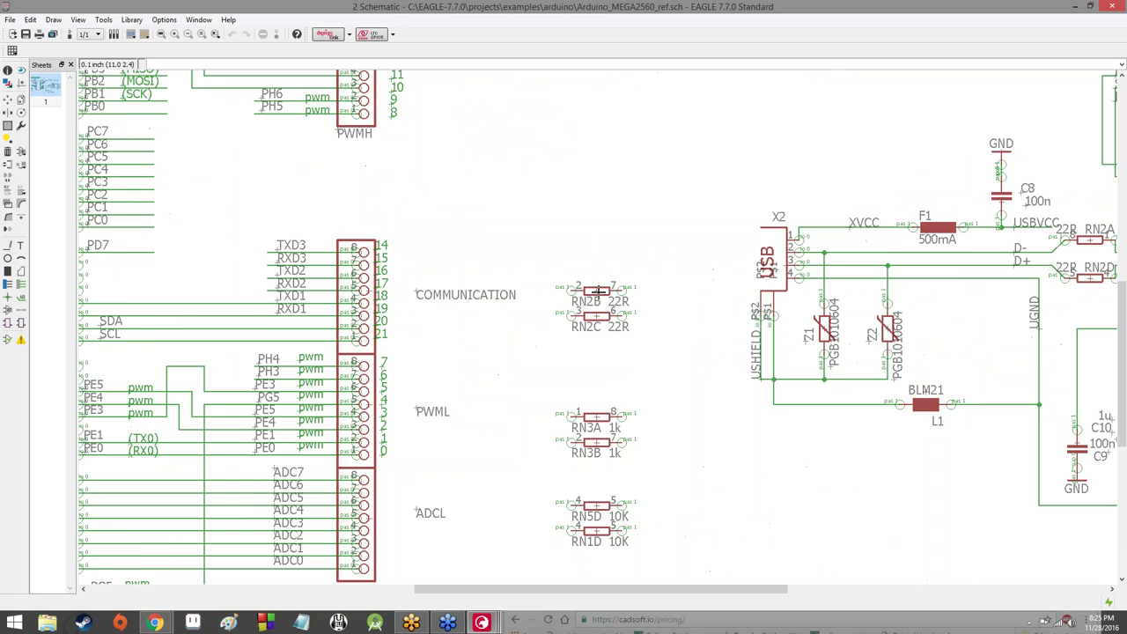
scroll(630, 254, down, 8)
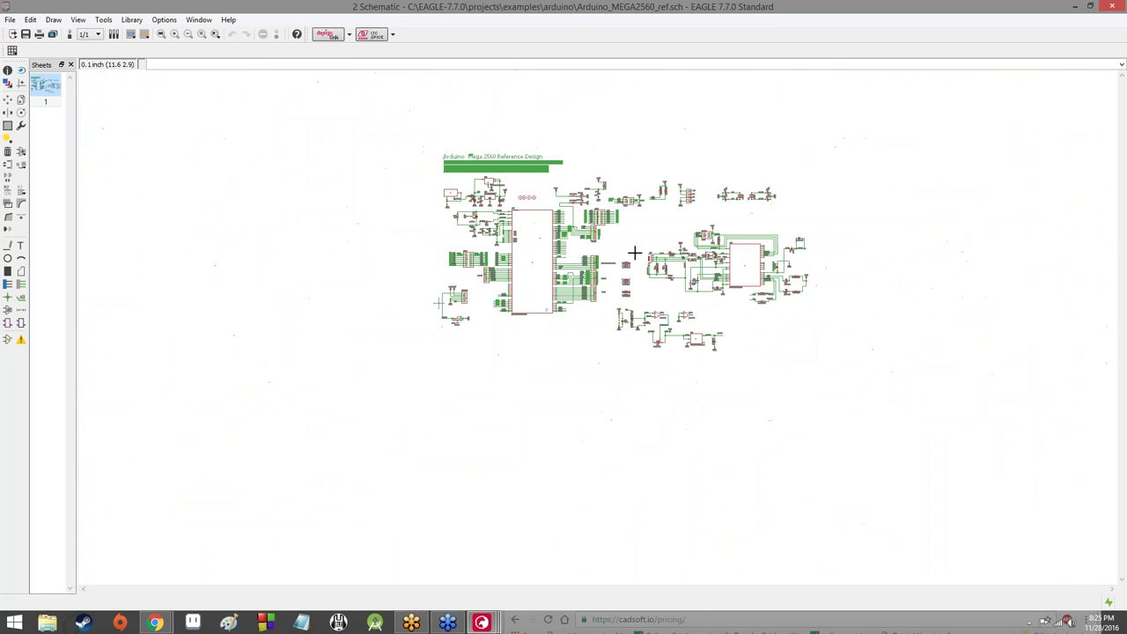
scroll(629, 221, up, 8)
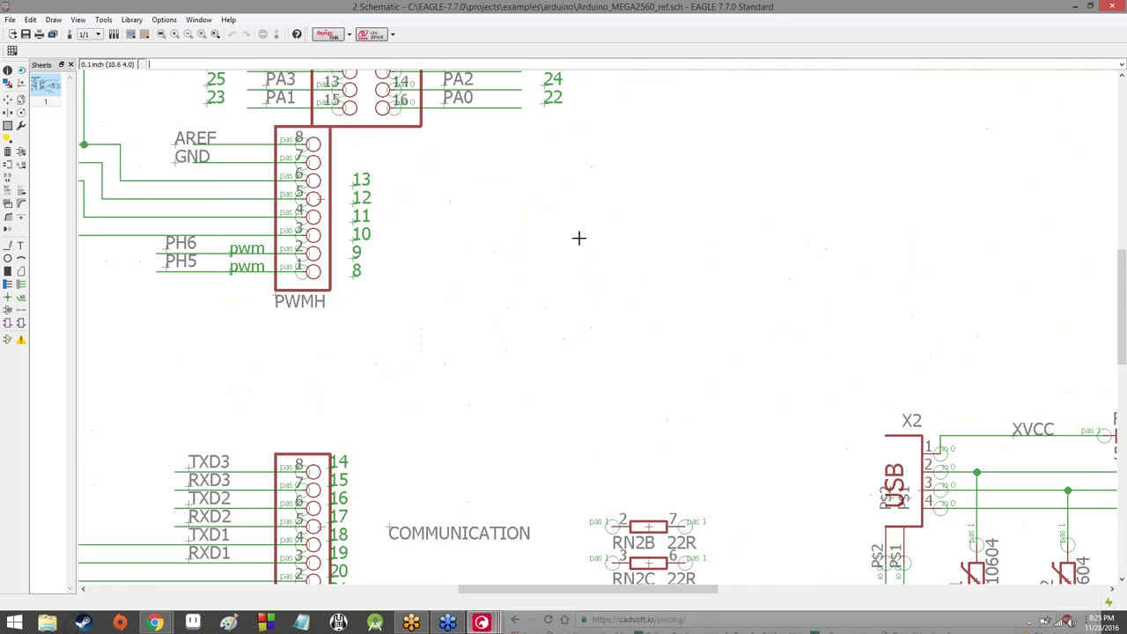
scroll(550, 250, down, 4)
scroll(596, 311, up, 4)
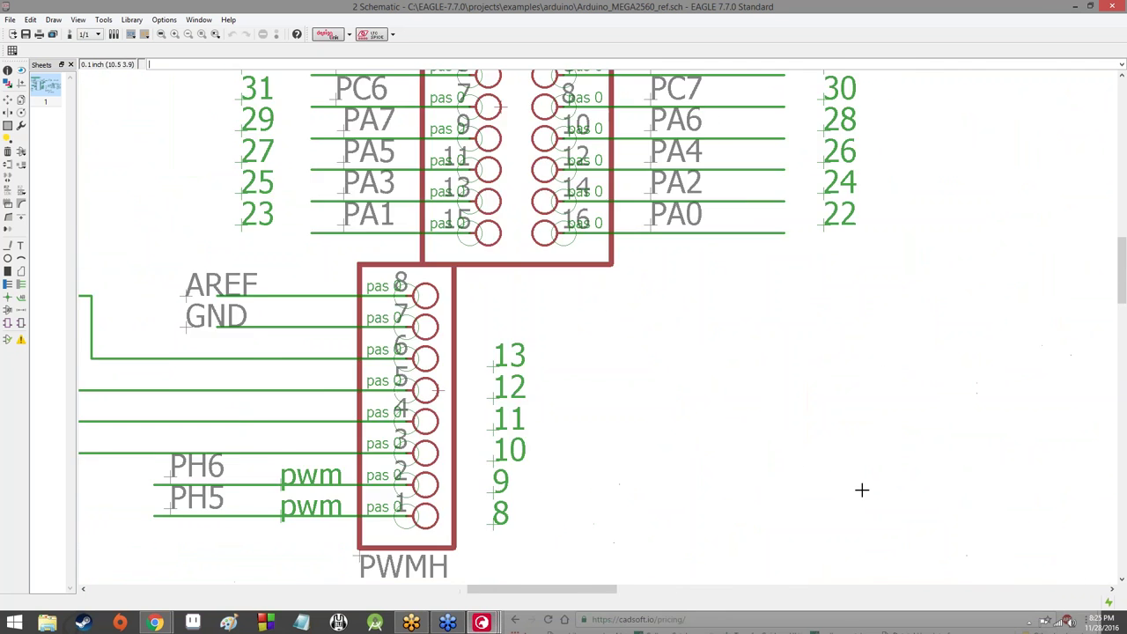
scroll(429, 305, down, 3)
scroll(322, 284, up, 2)
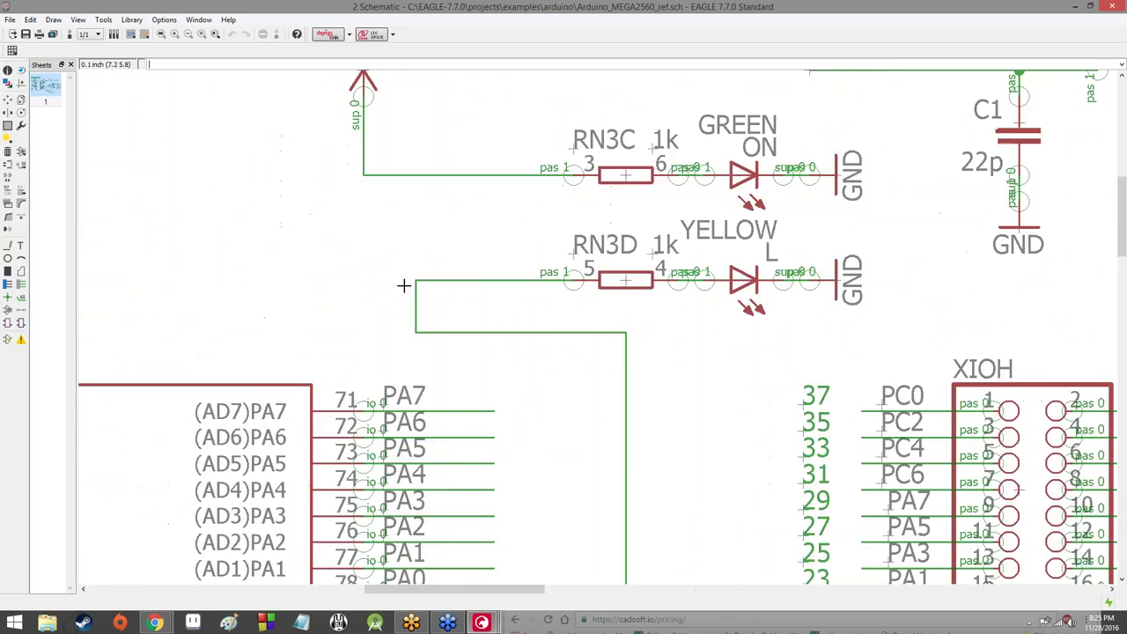
scroll(403, 285, down, 2)
scroll(387, 285, down, 3)
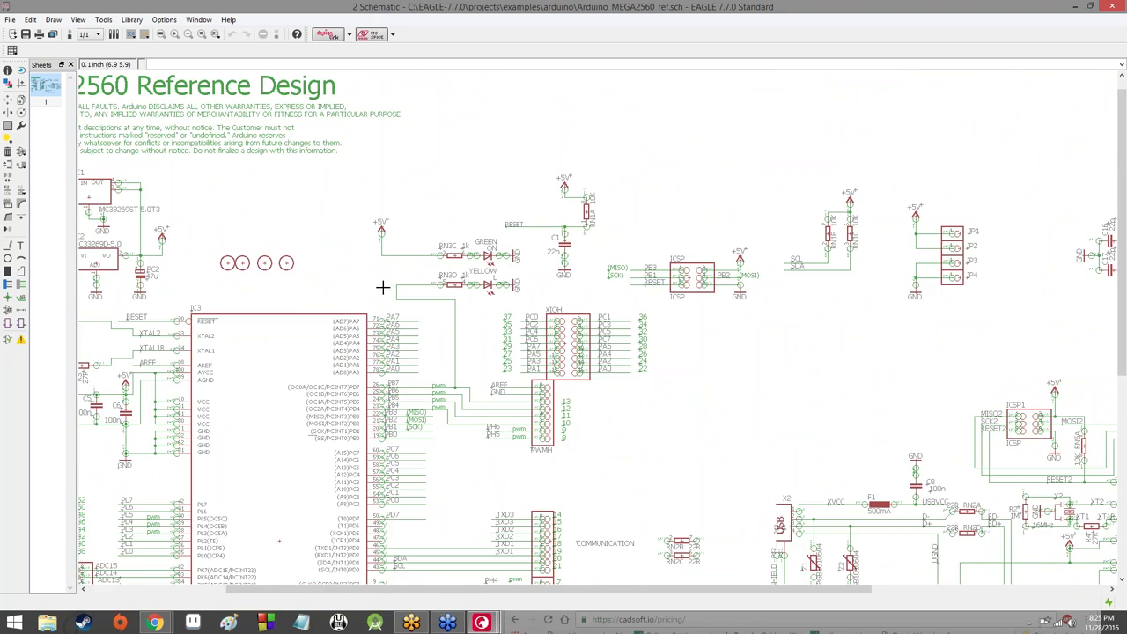